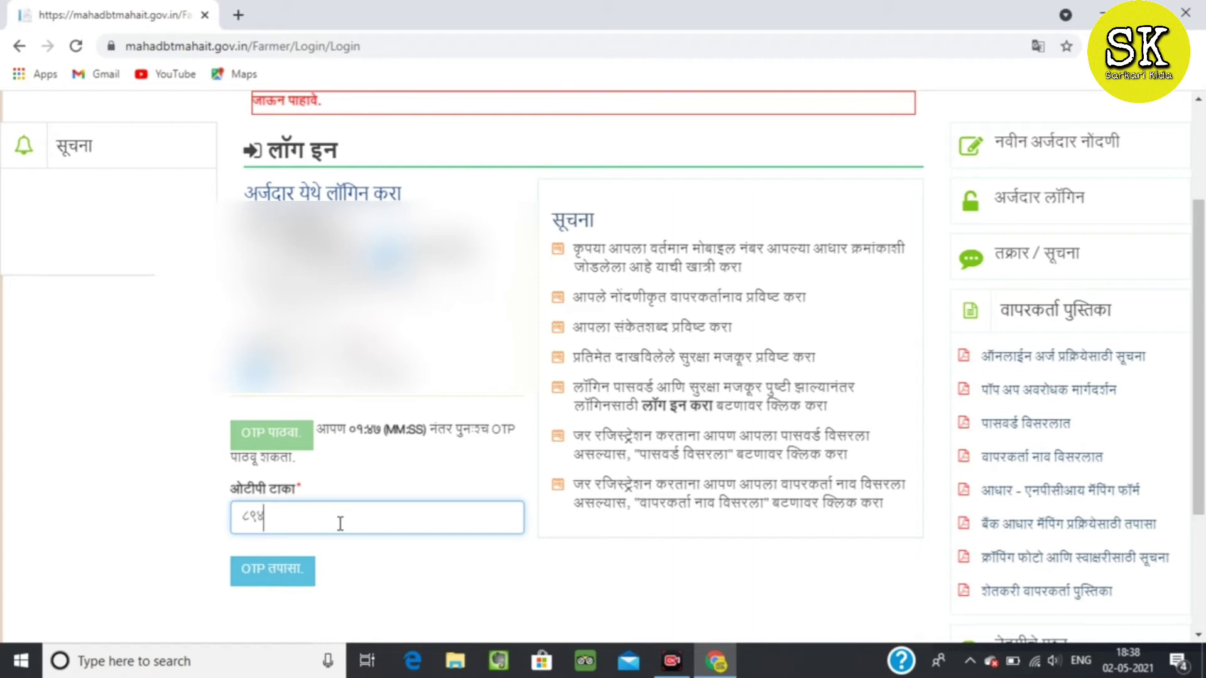
Verify the OTP to log in and dismiss the incomplete-profile notice.
click(256, 583)
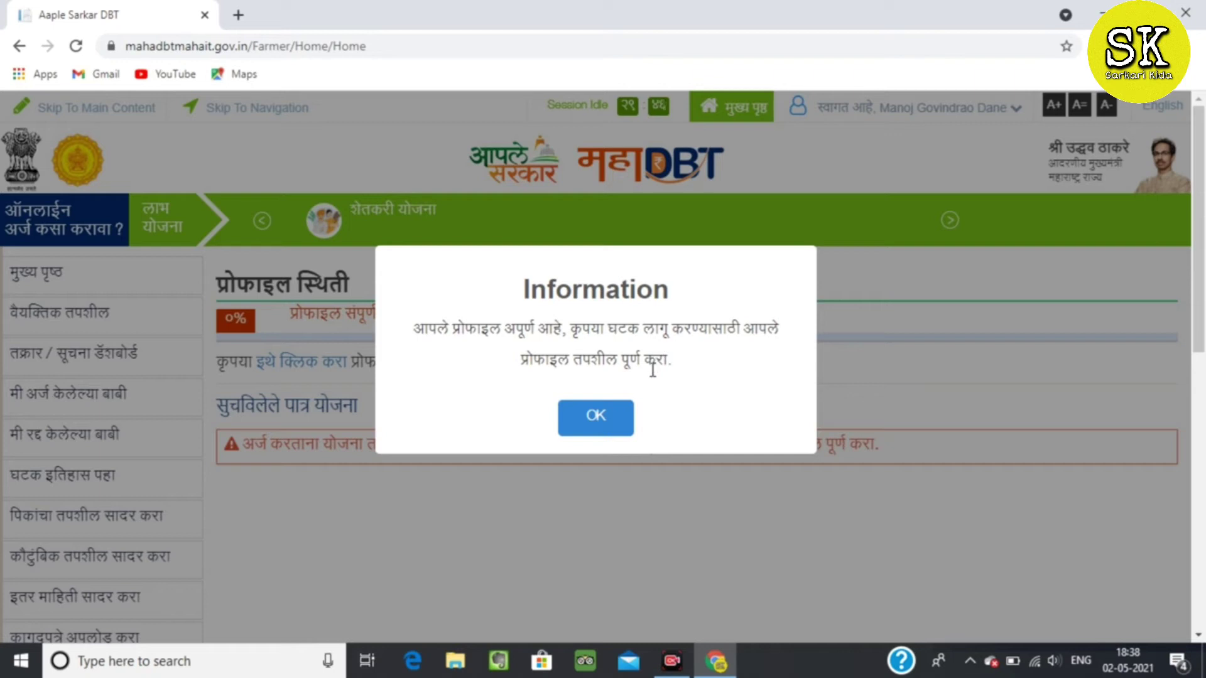
click(614, 425)
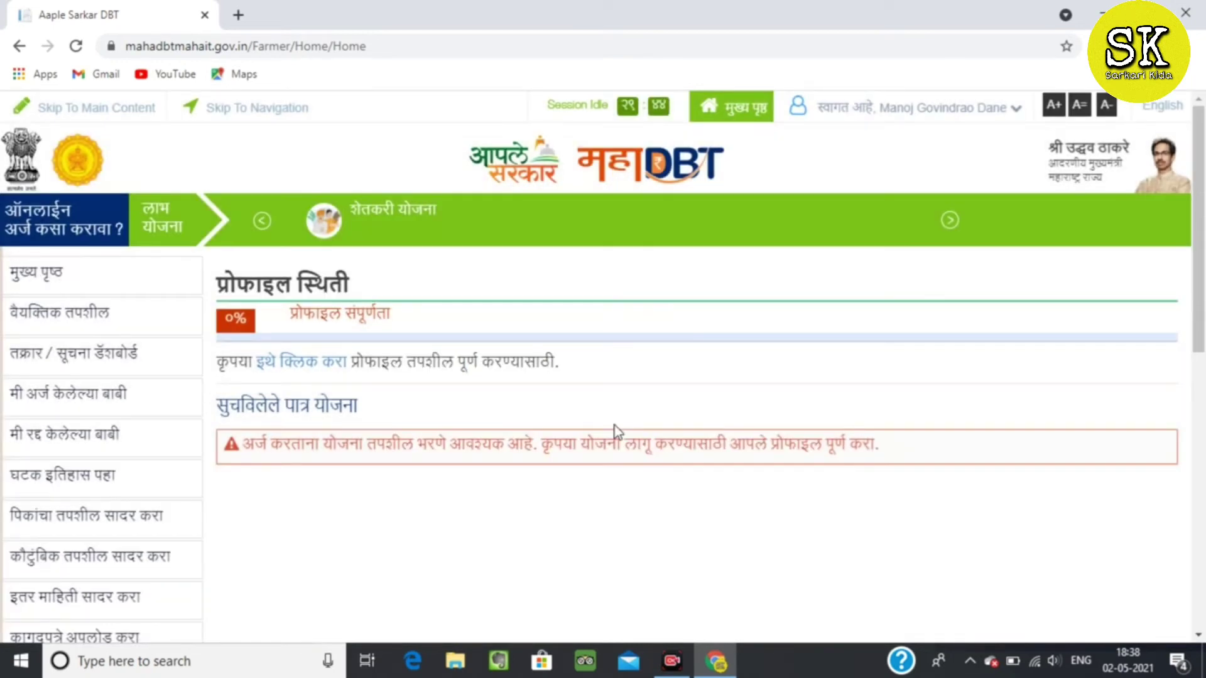
Open the farmer personal information form from the 'इथे क्लिक करा' Profile Status link.
drag(1200, 301, 1174, 356)
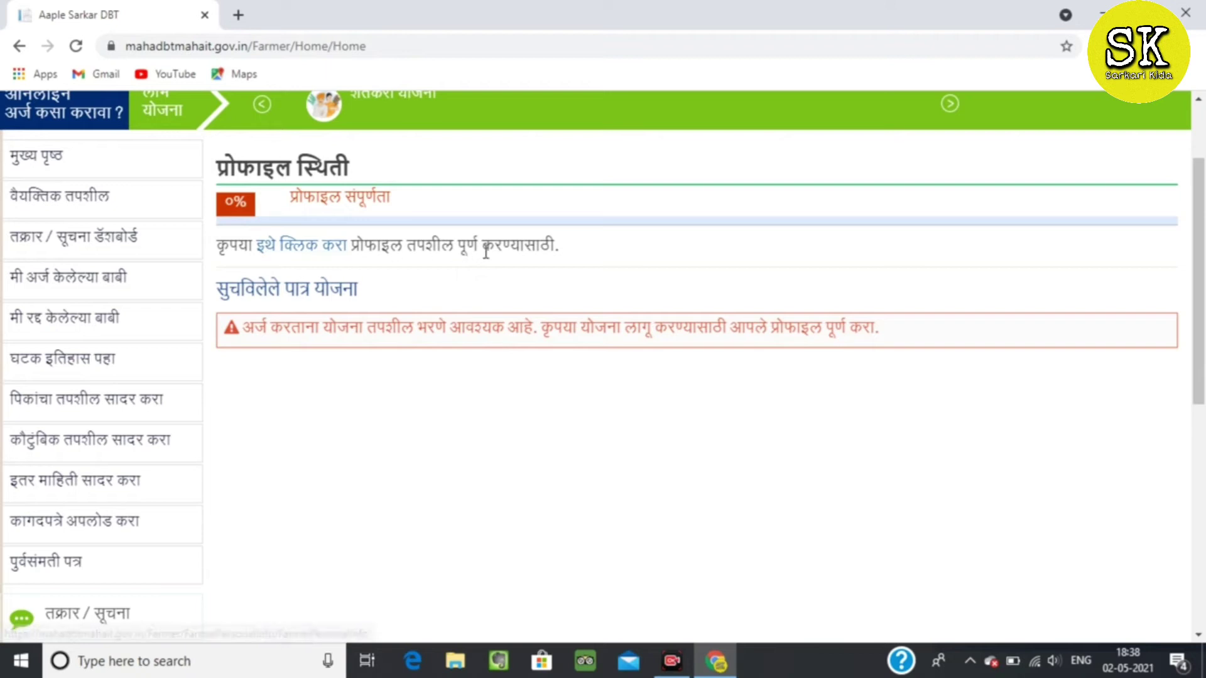
click(284, 259)
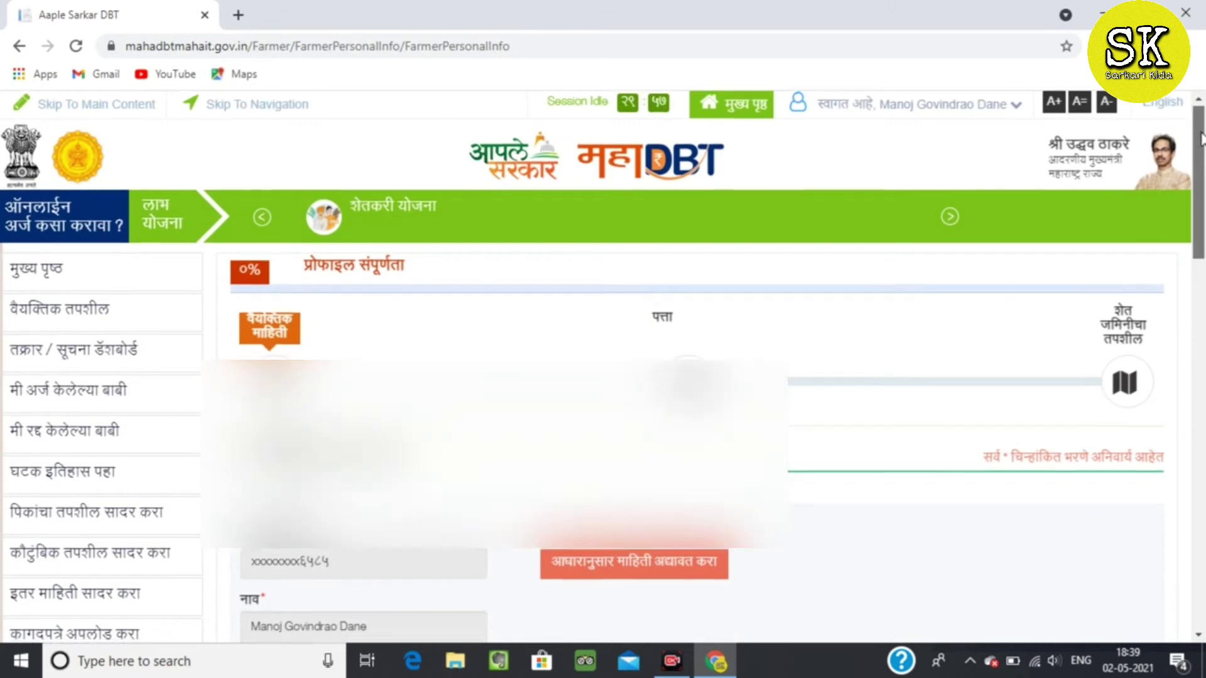
scroll(255, 306, down, 7)
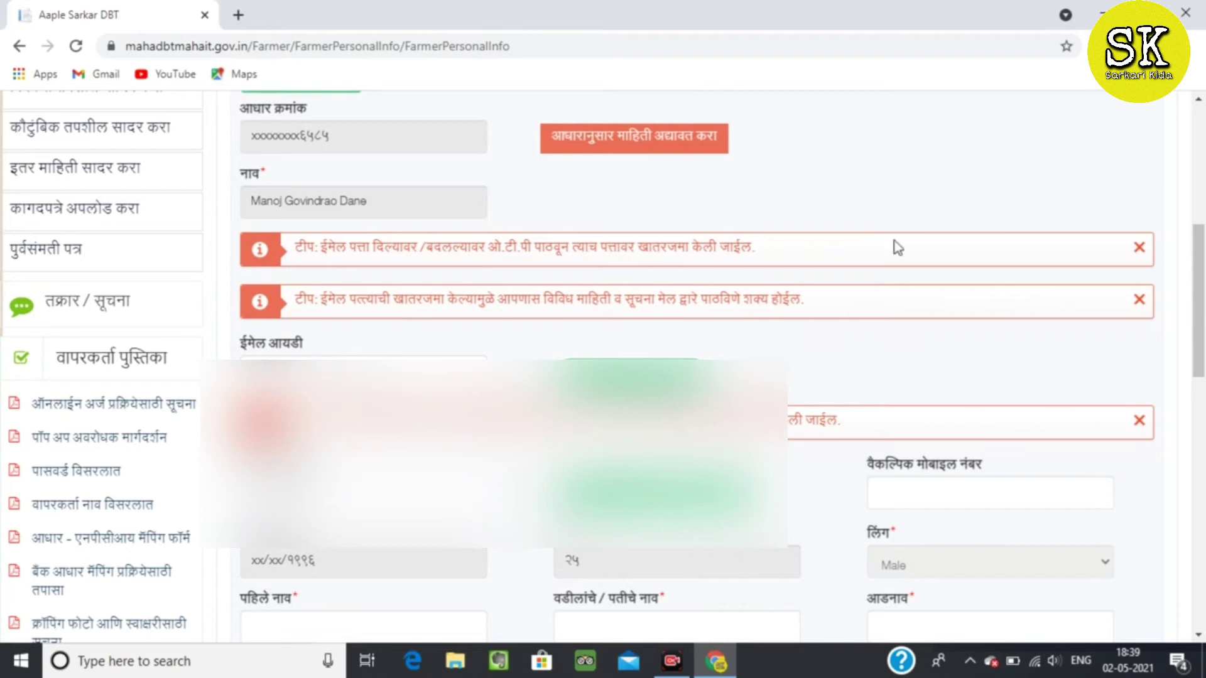
Close both email tips and the mobile-number tip, then focus the alternate mobile field.
click(1137, 248)
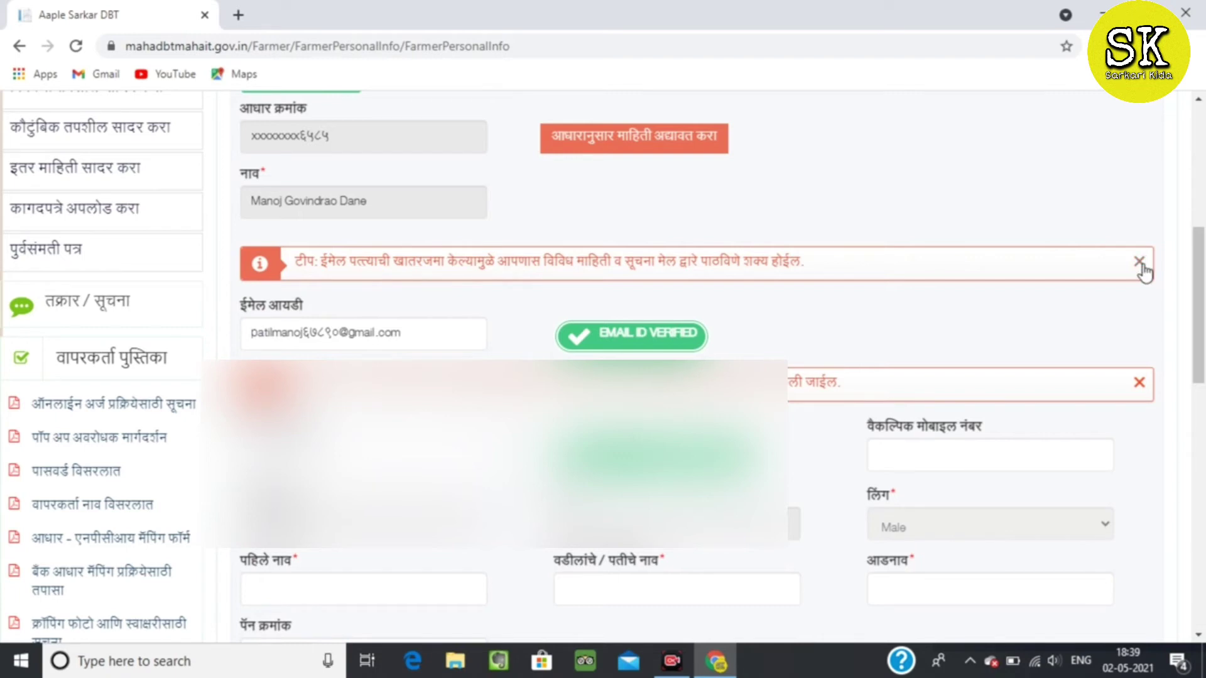
click(1139, 262)
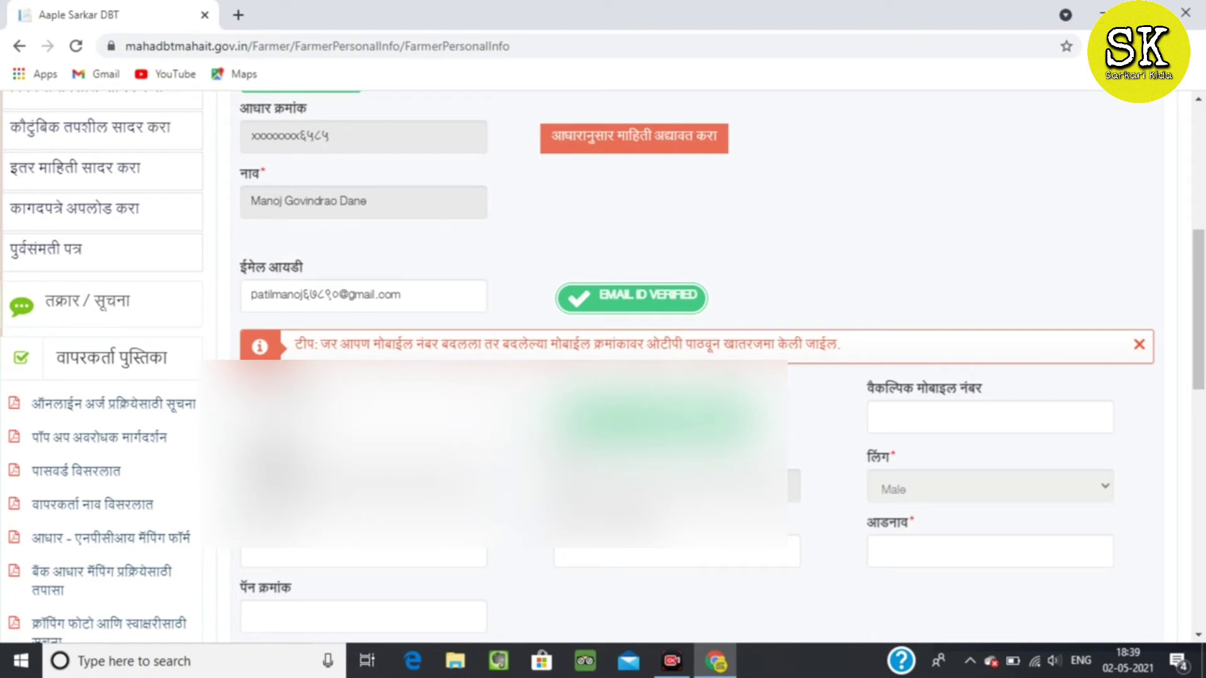
click(1140, 345)
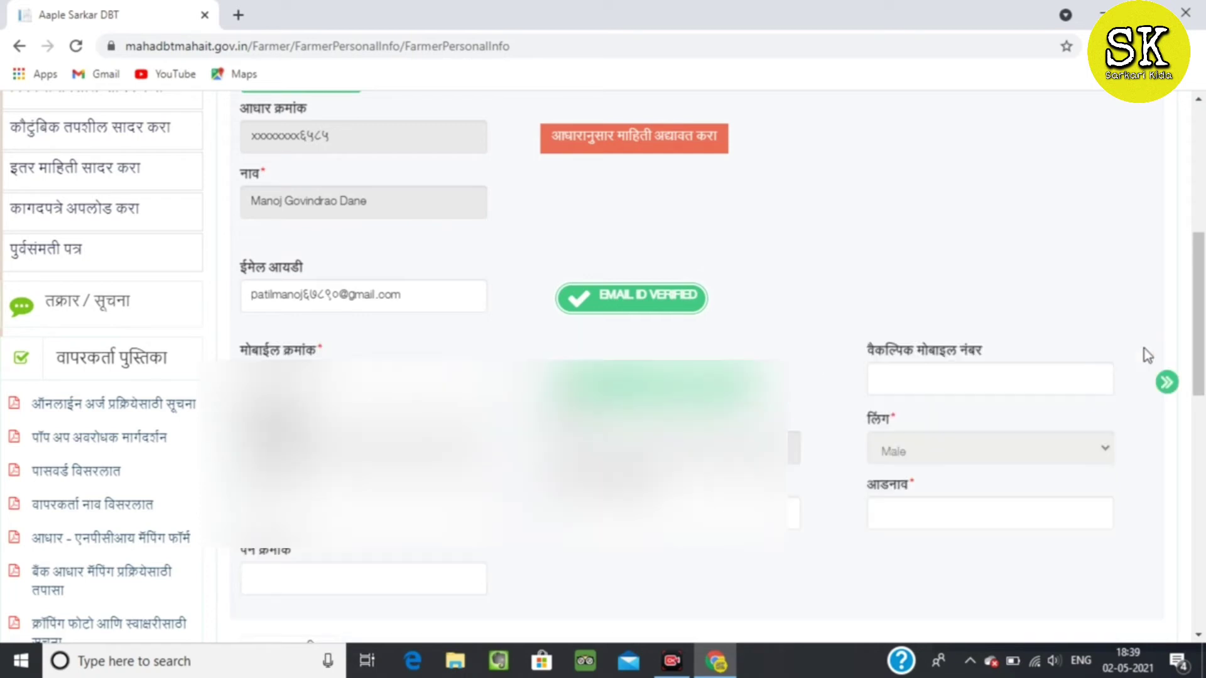
click(913, 380)
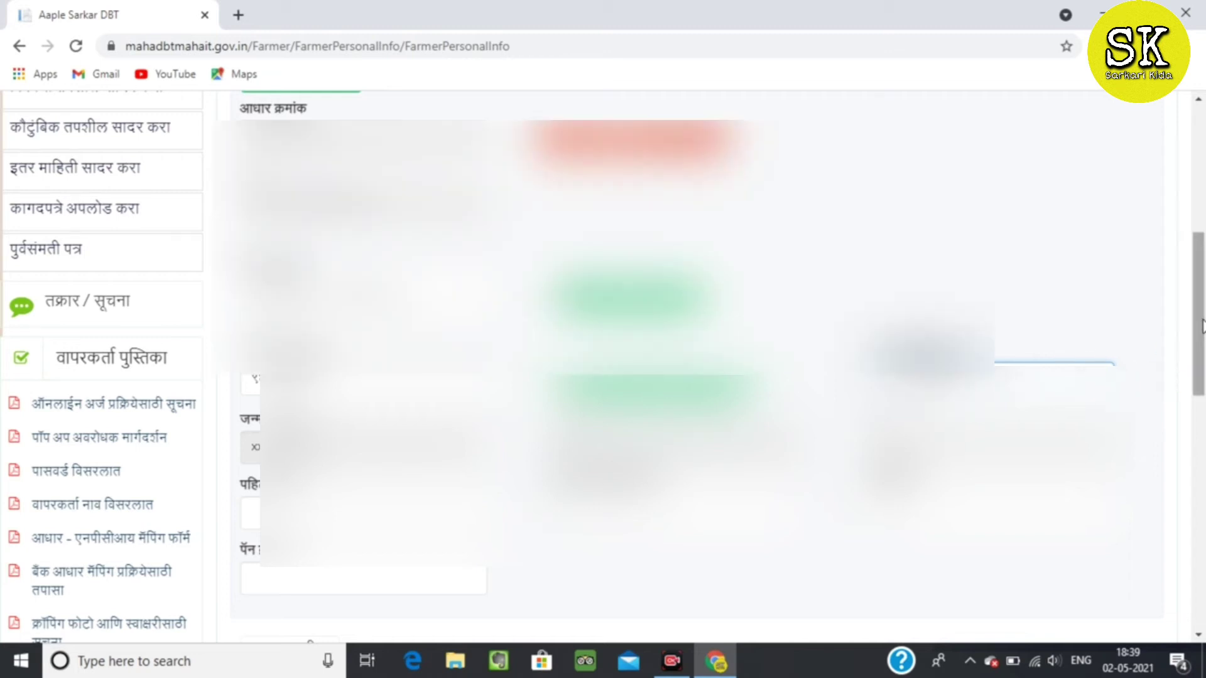
scroll(1202, 329, down, 2)
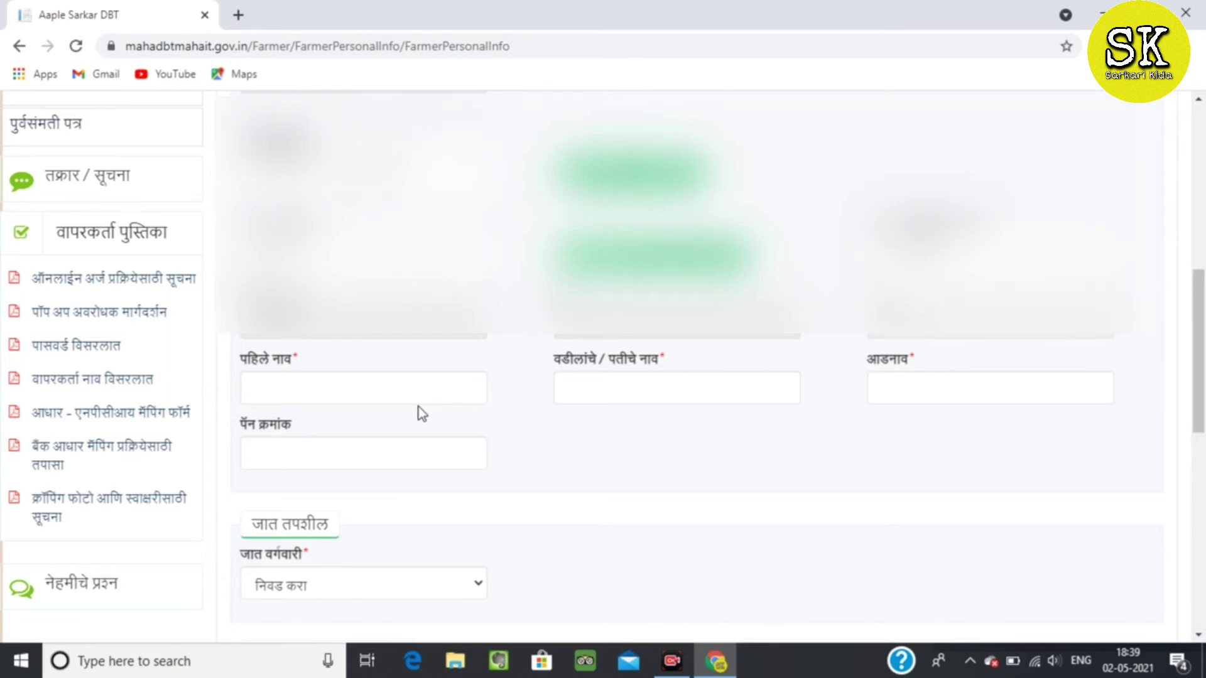
Enter the farmer's first name, father's name and surname, correcting the typos.
click(409, 398)
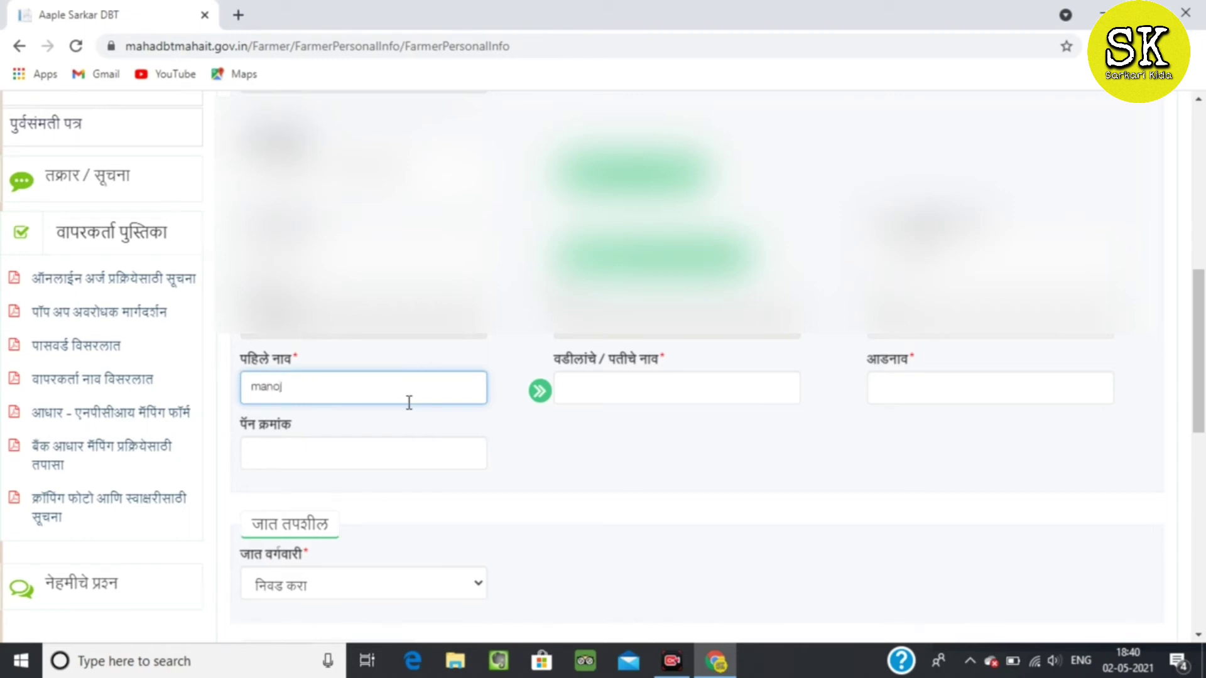
click(688, 375)
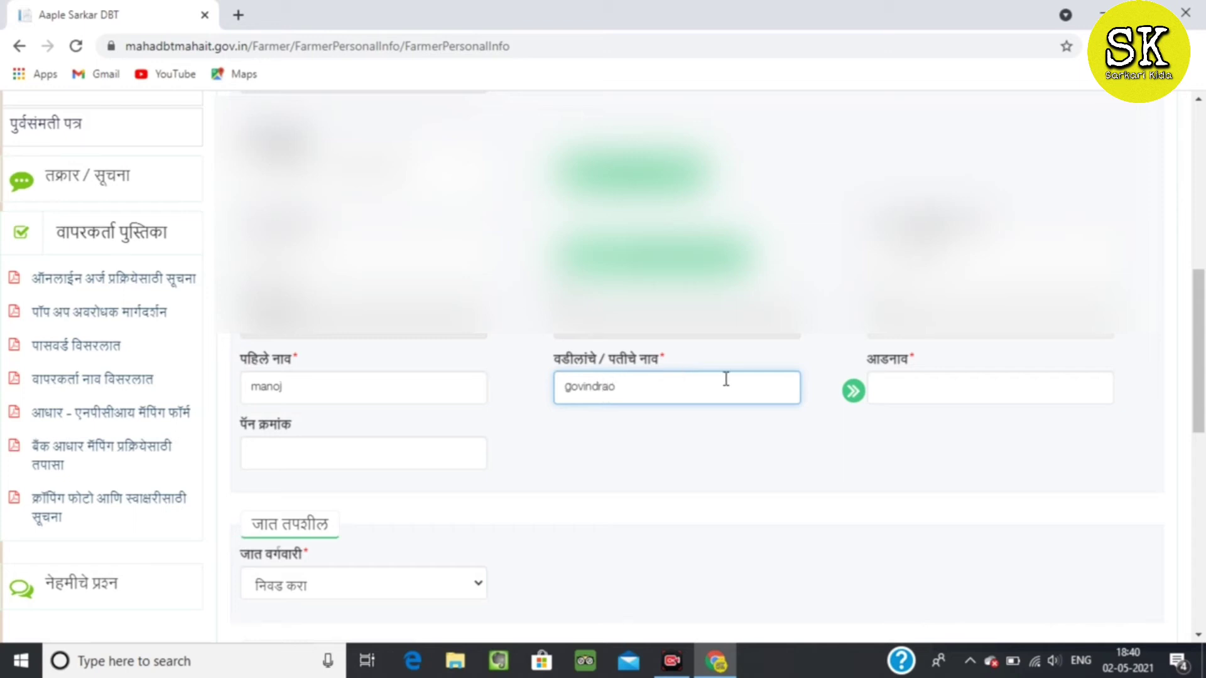
click(895, 397)
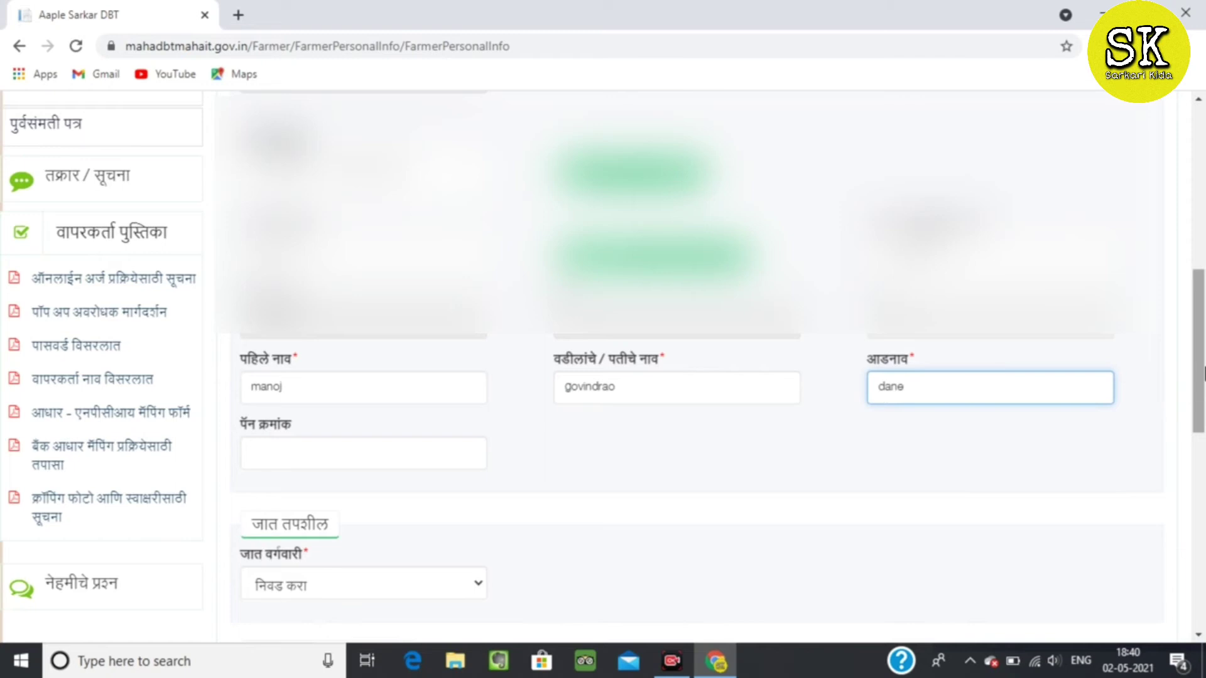
drag(1200, 328, 1199, 380)
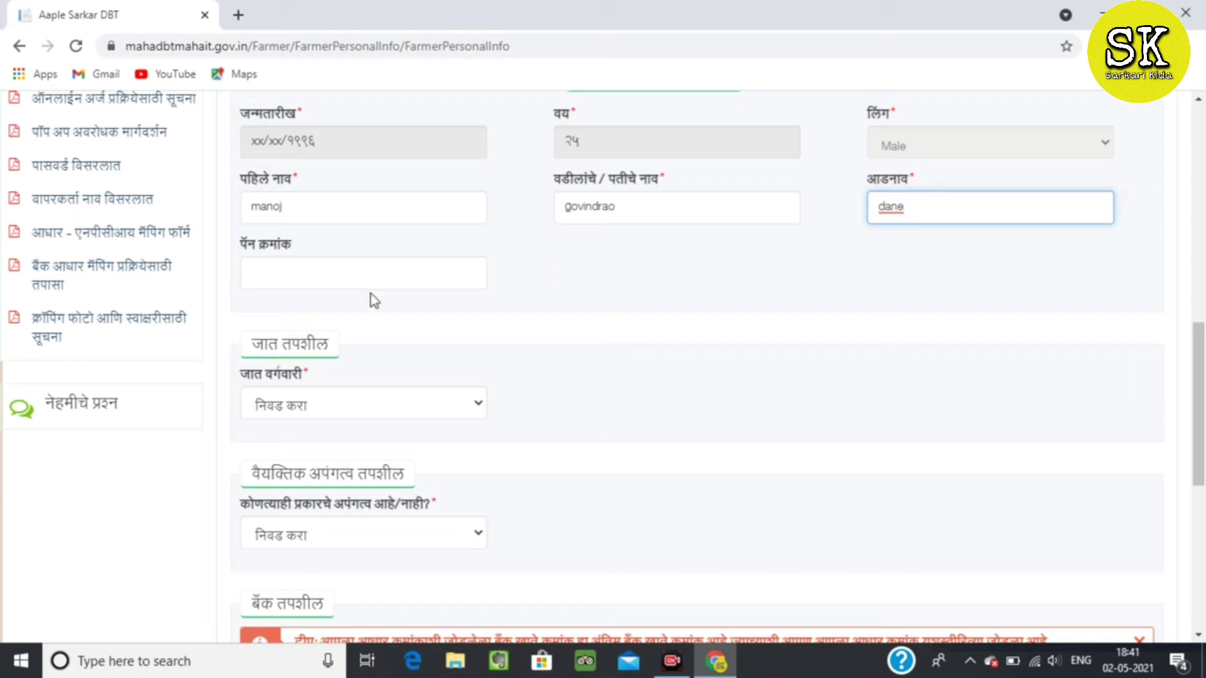
text(CNBP)
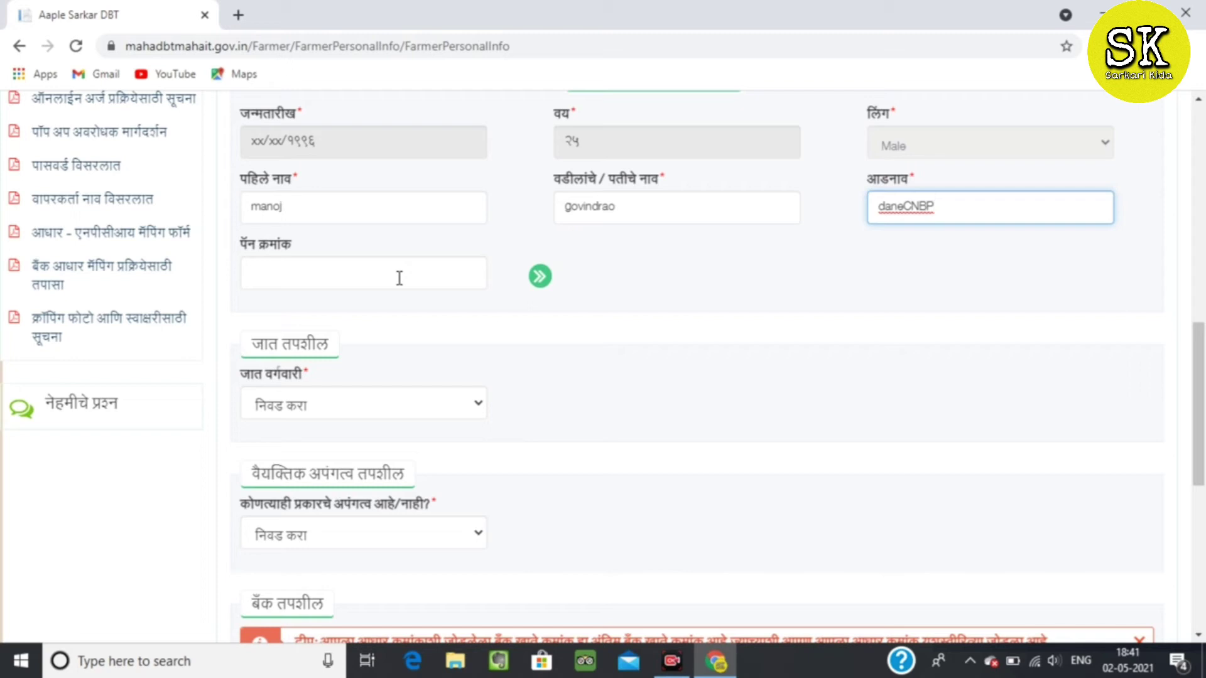
key(BackSpace)
key(BackSpace)
key(BackSpace)
key(BackSpace)
click(401, 284)
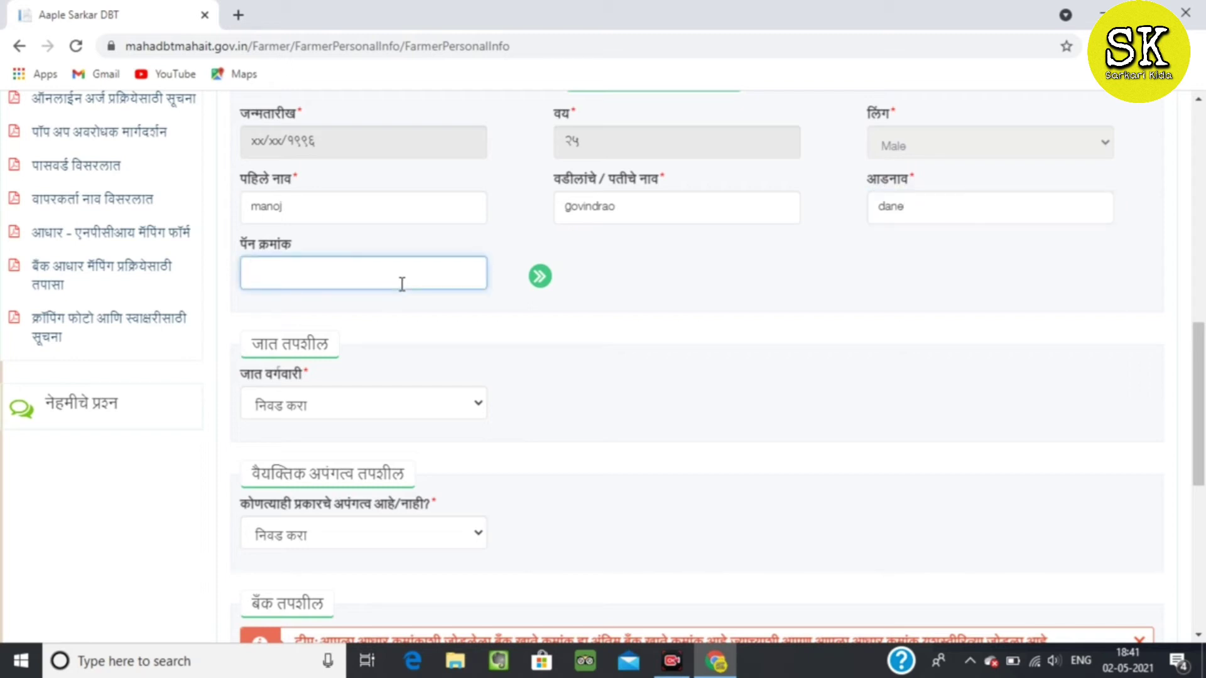
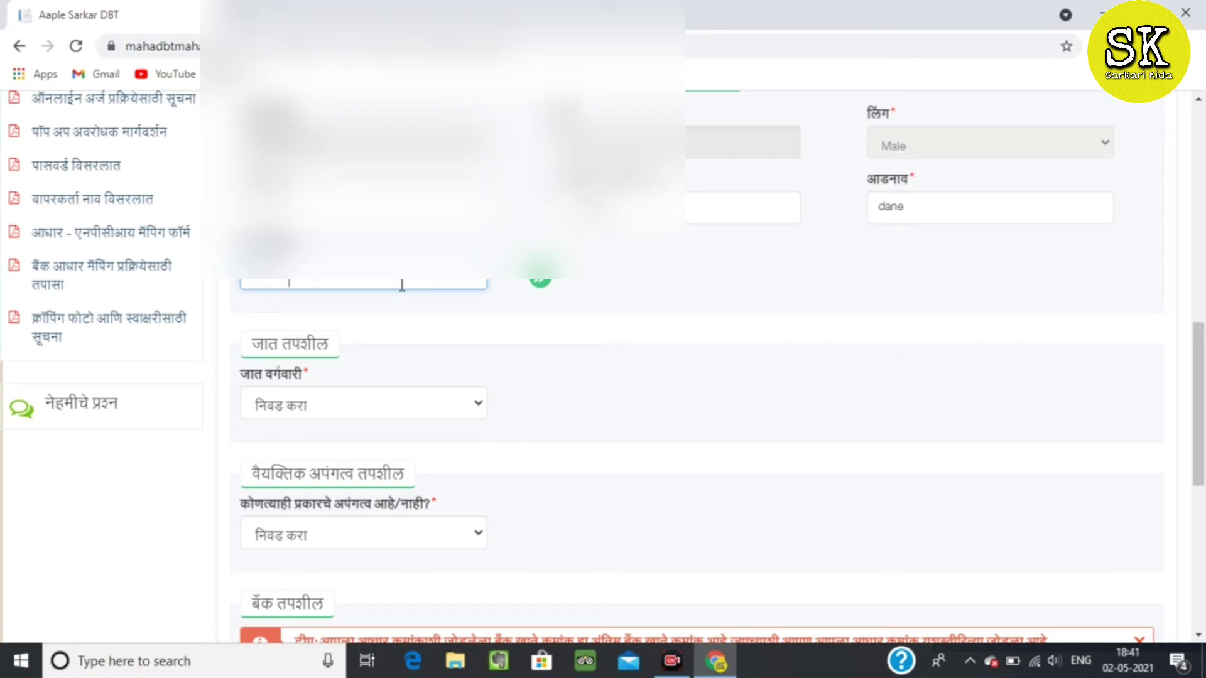
Enter the PAN characters, set caste category to इतर and disability to नाही.
click(387, 402)
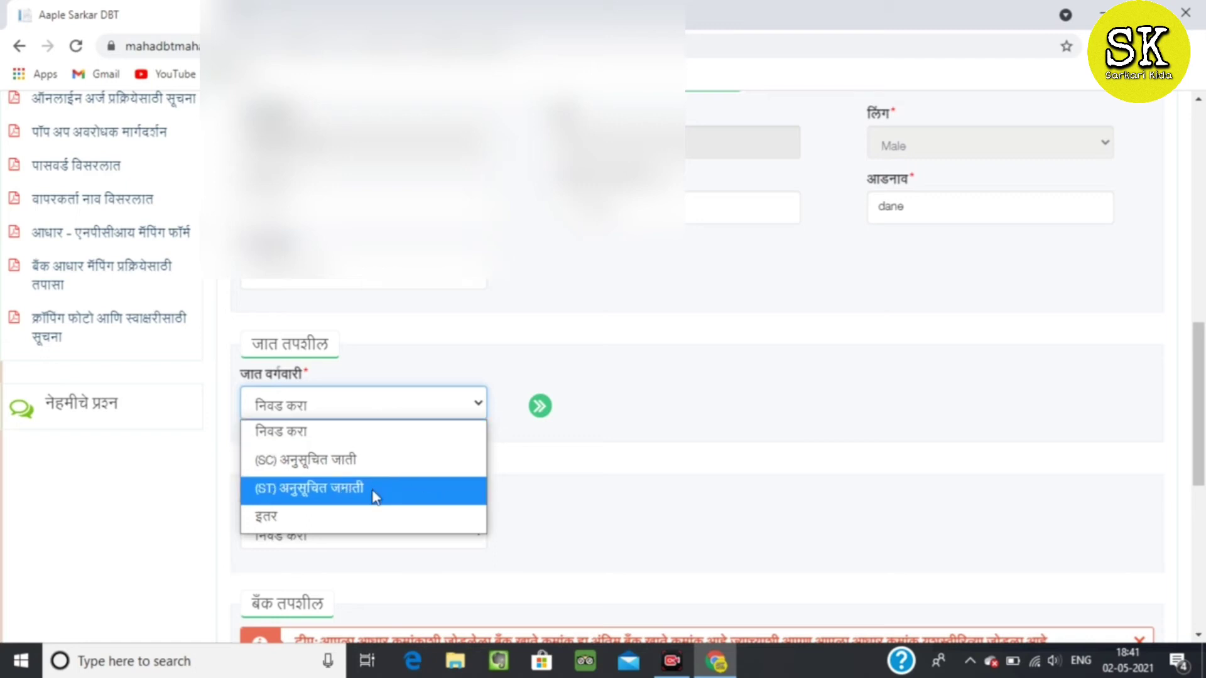
click(360, 514)
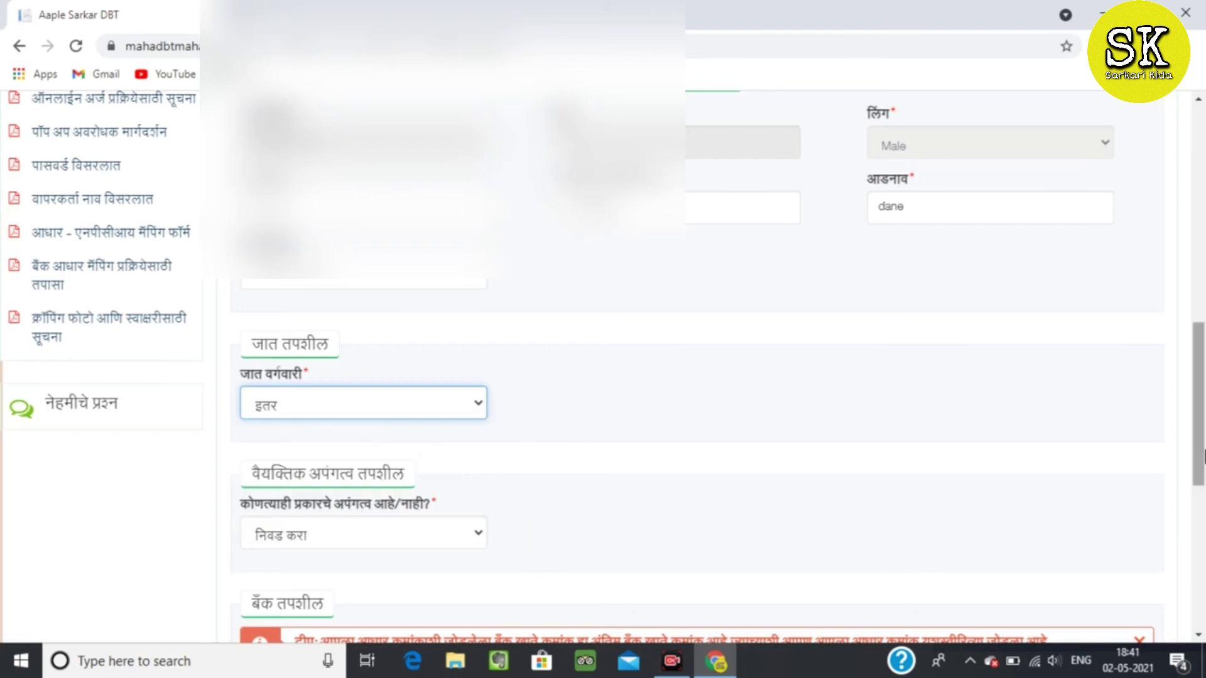
scroll(1199, 389, down, 2)
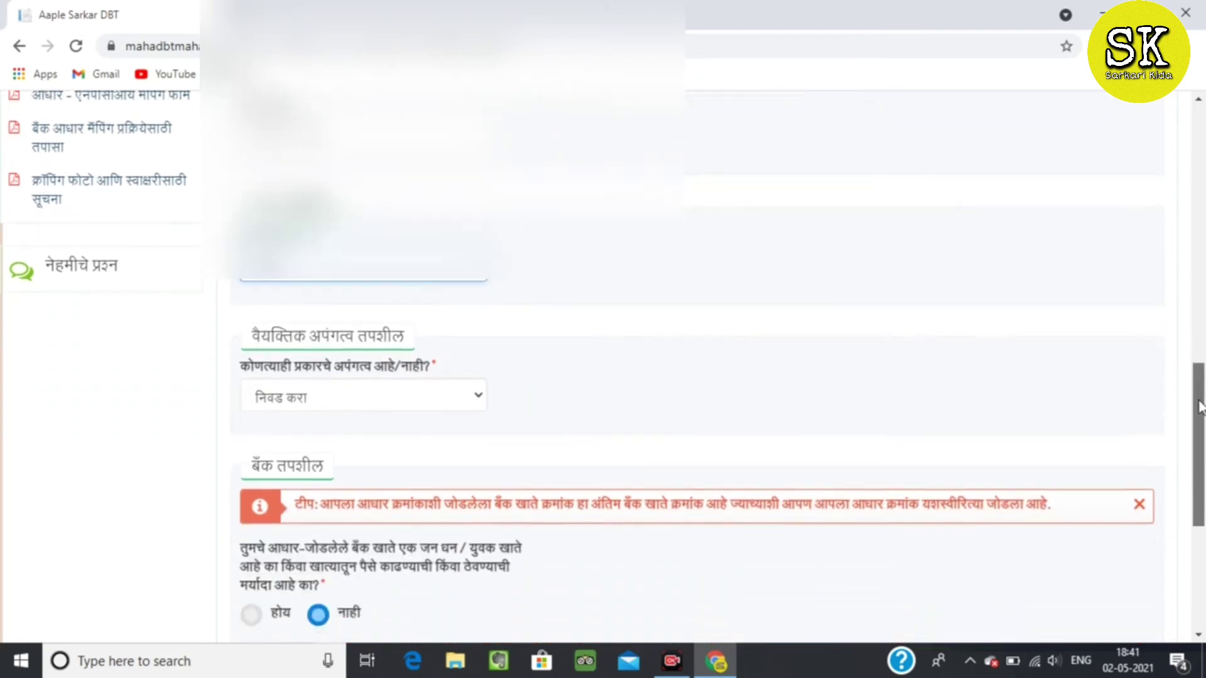
click(425, 392)
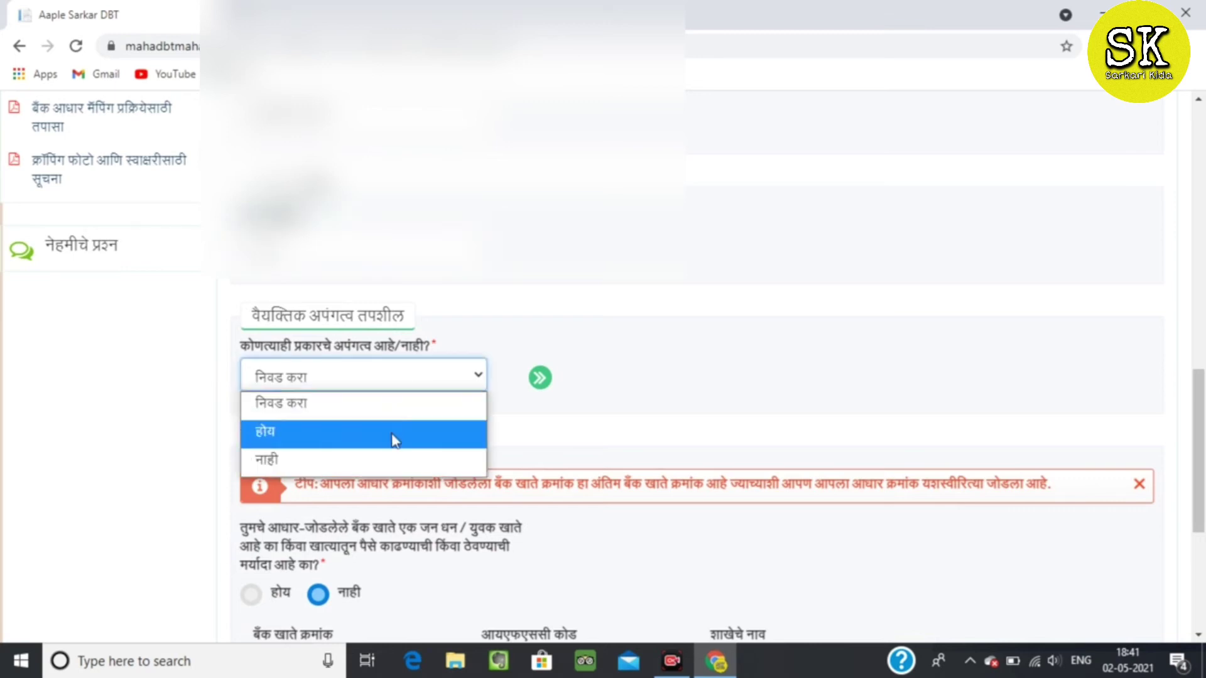
click(379, 462)
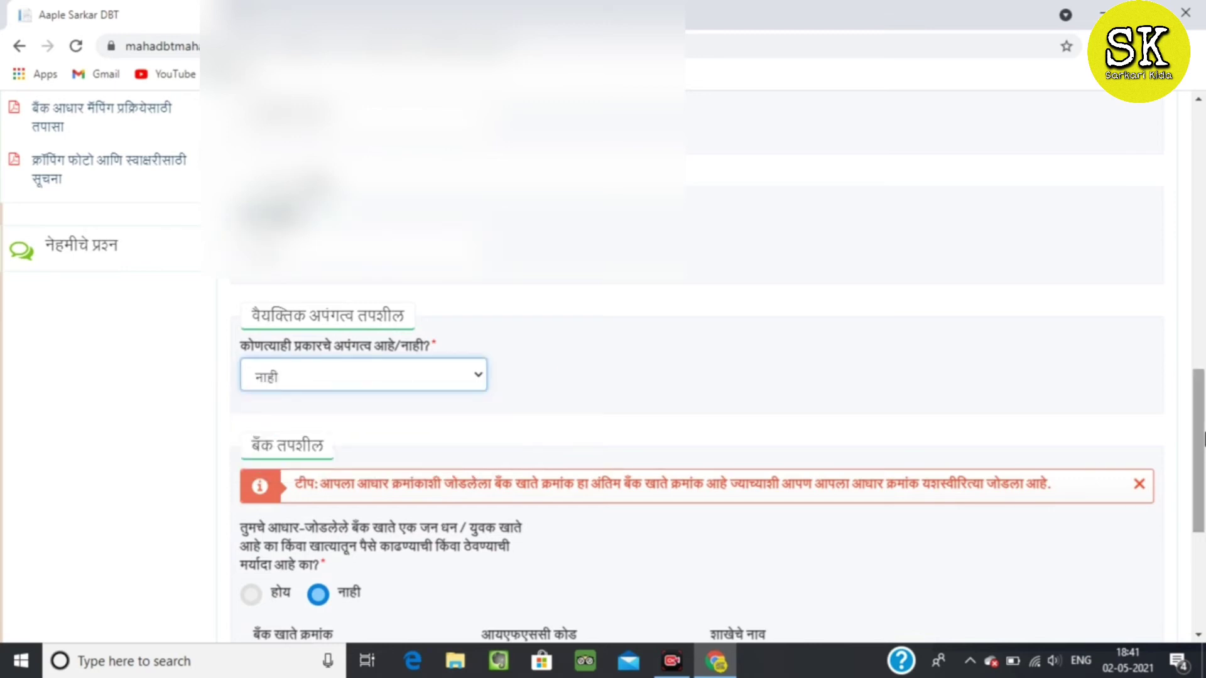
scroll(1202, 440, down, 4)
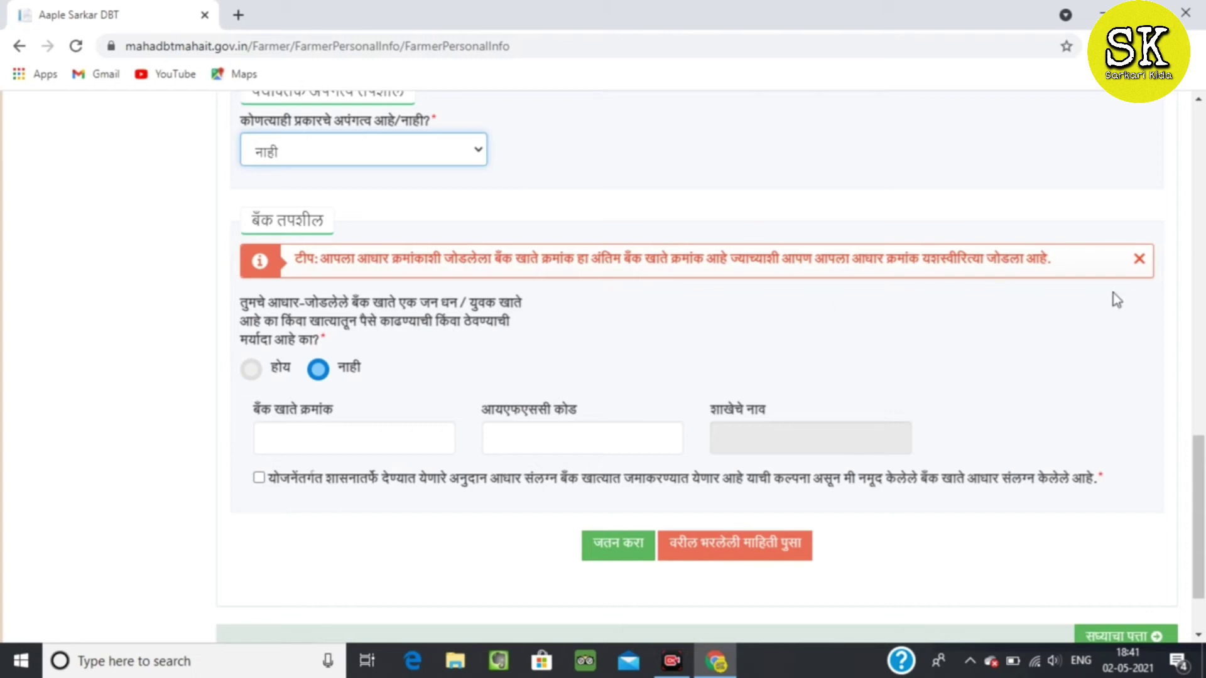
Answer नाही to the limited-account question and enter the bank account number.
click(1139, 258)
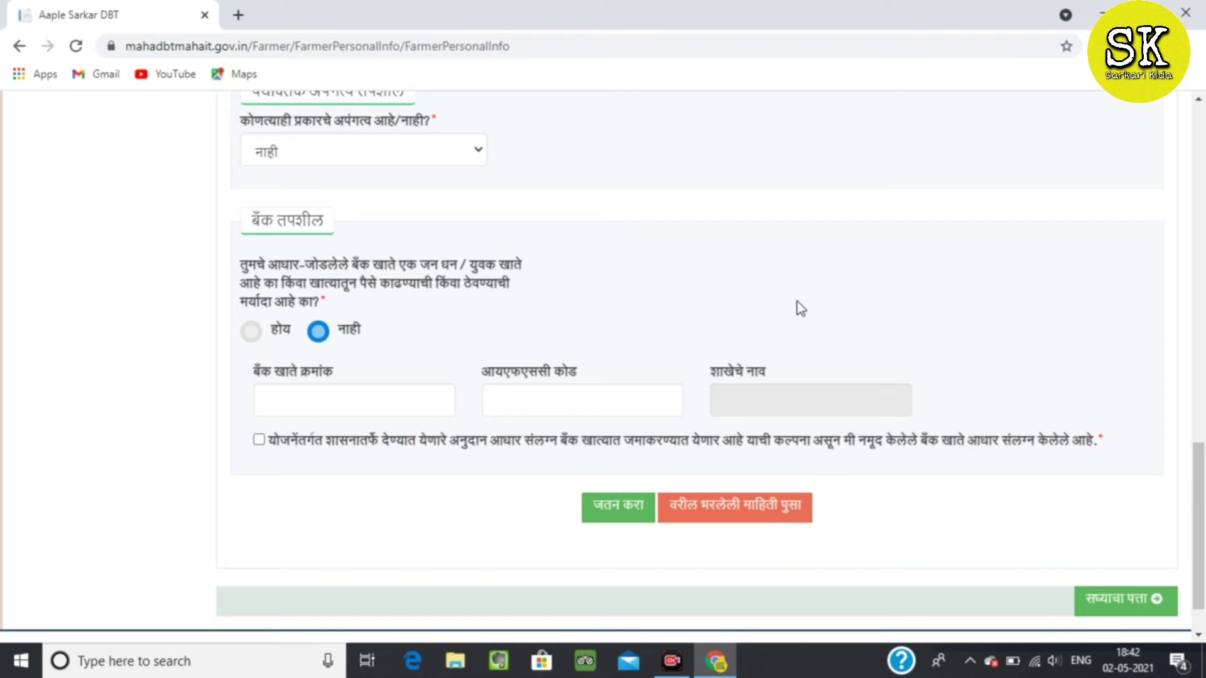
click(254, 337)
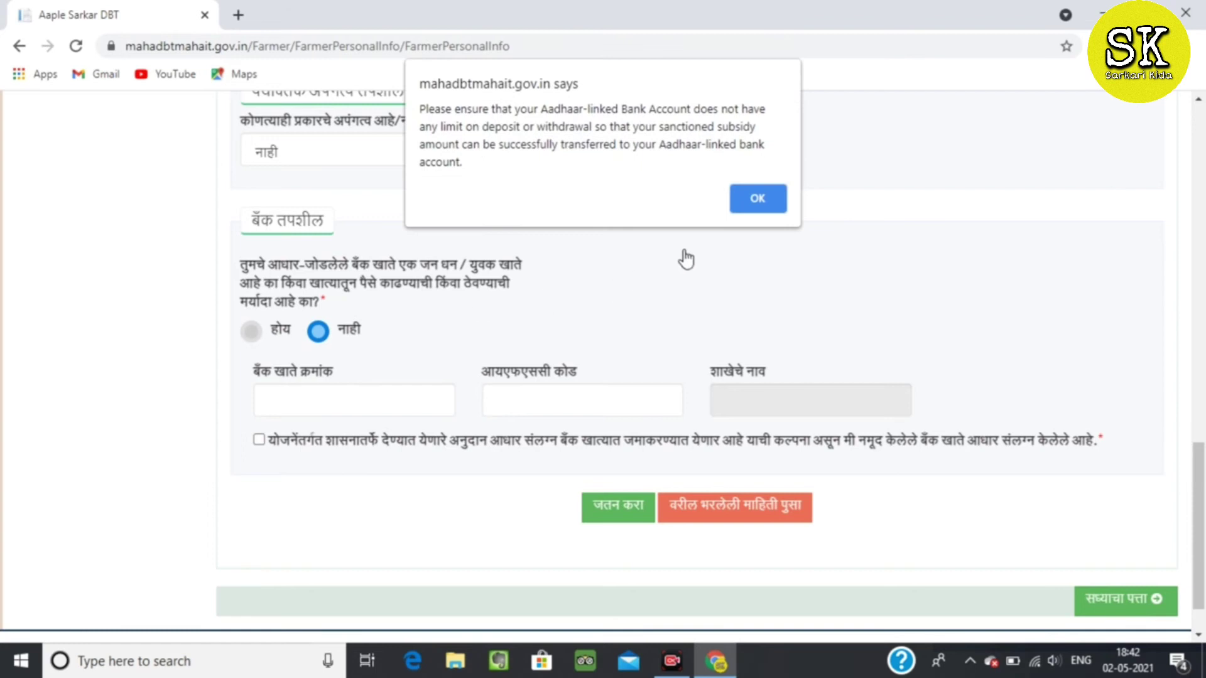
click(761, 195)
click(318, 331)
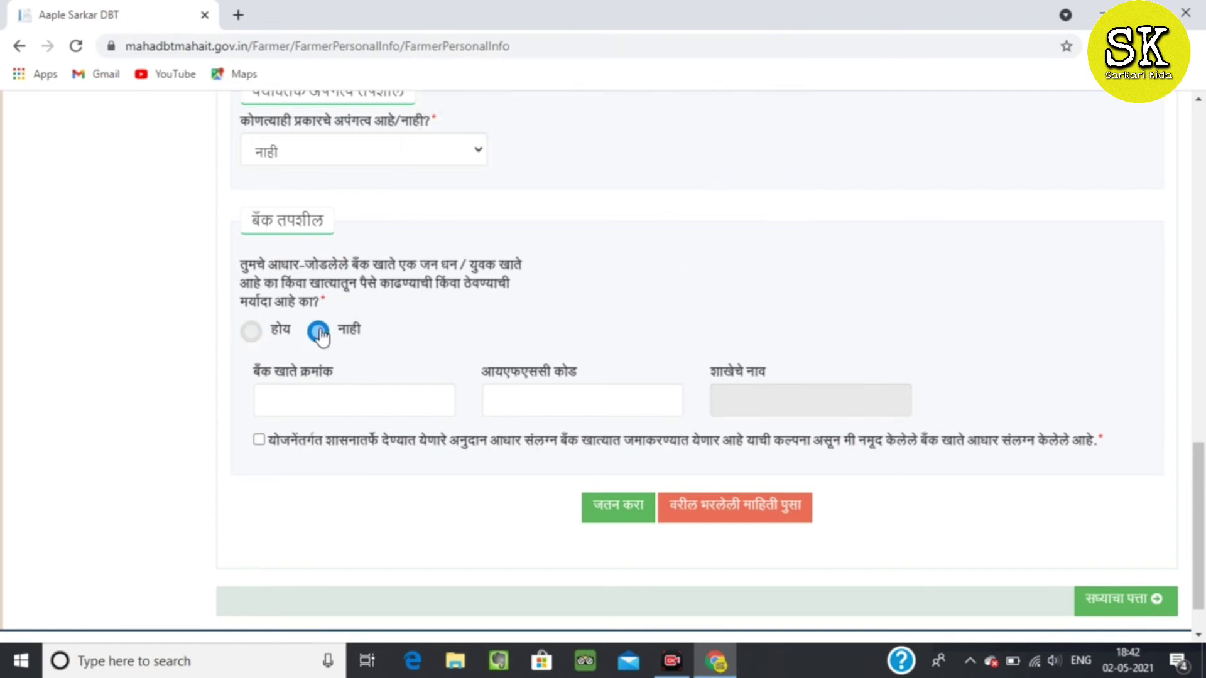
click(315, 403)
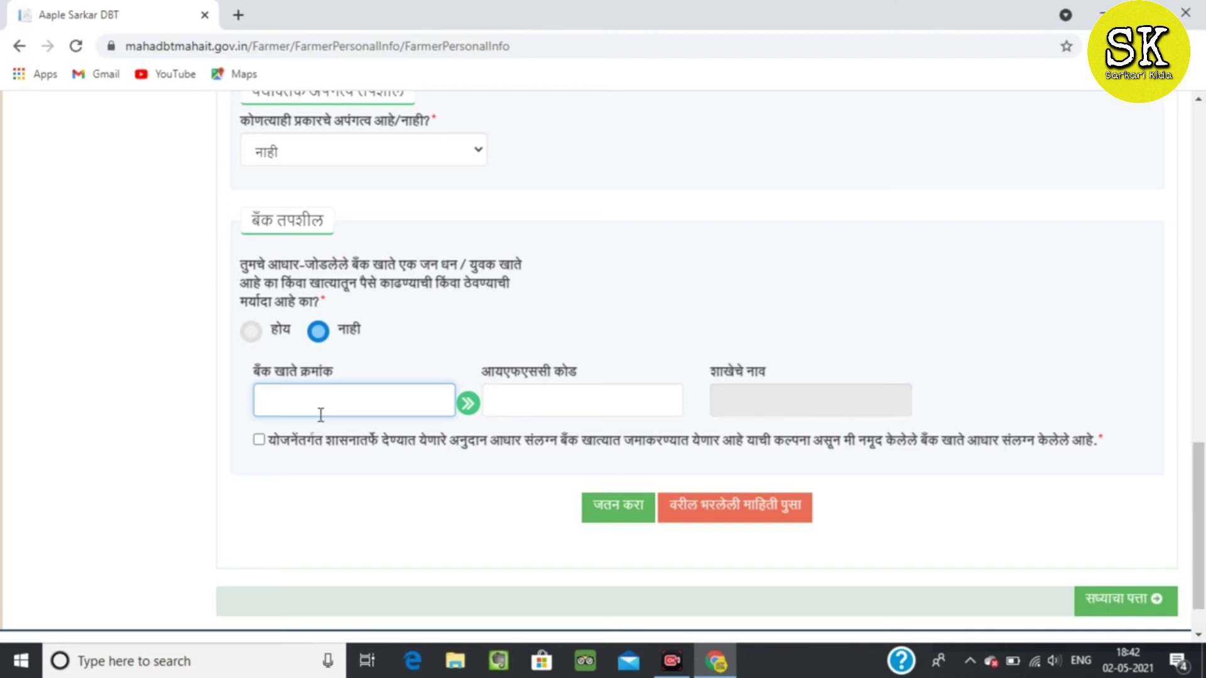
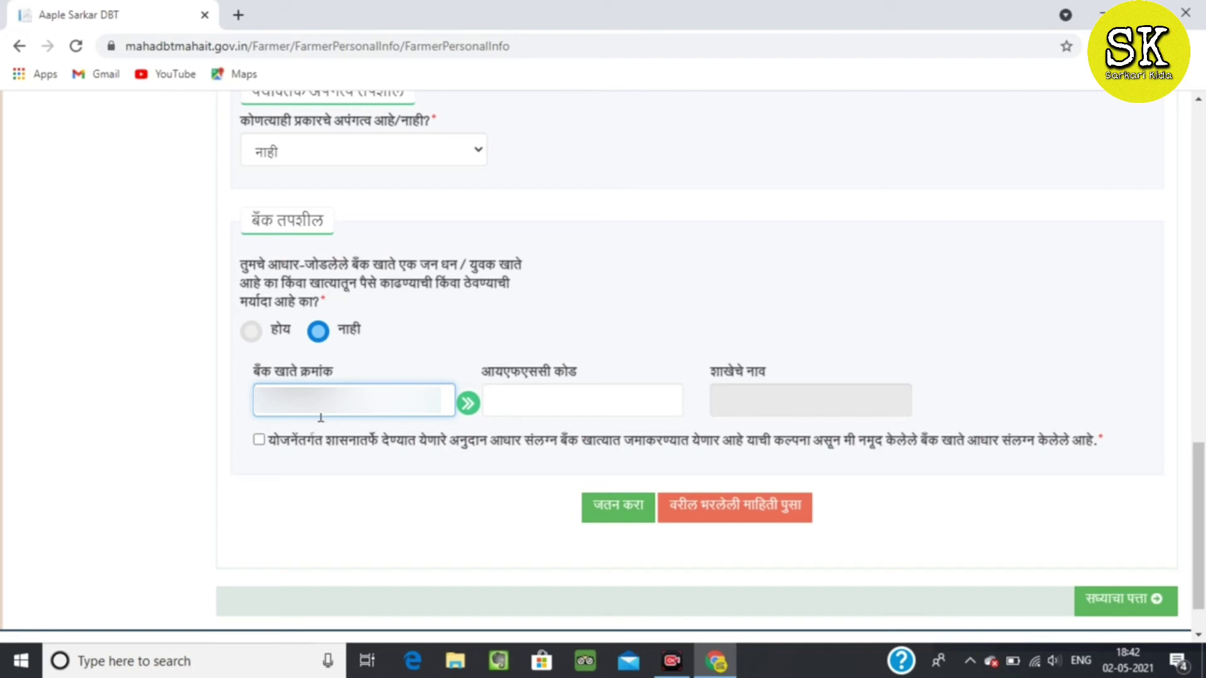
Enter IFSC code CBIN०२८१७२४, fixing its zero, and tick the Aadhaar-linked account declaration.
click(509, 392)
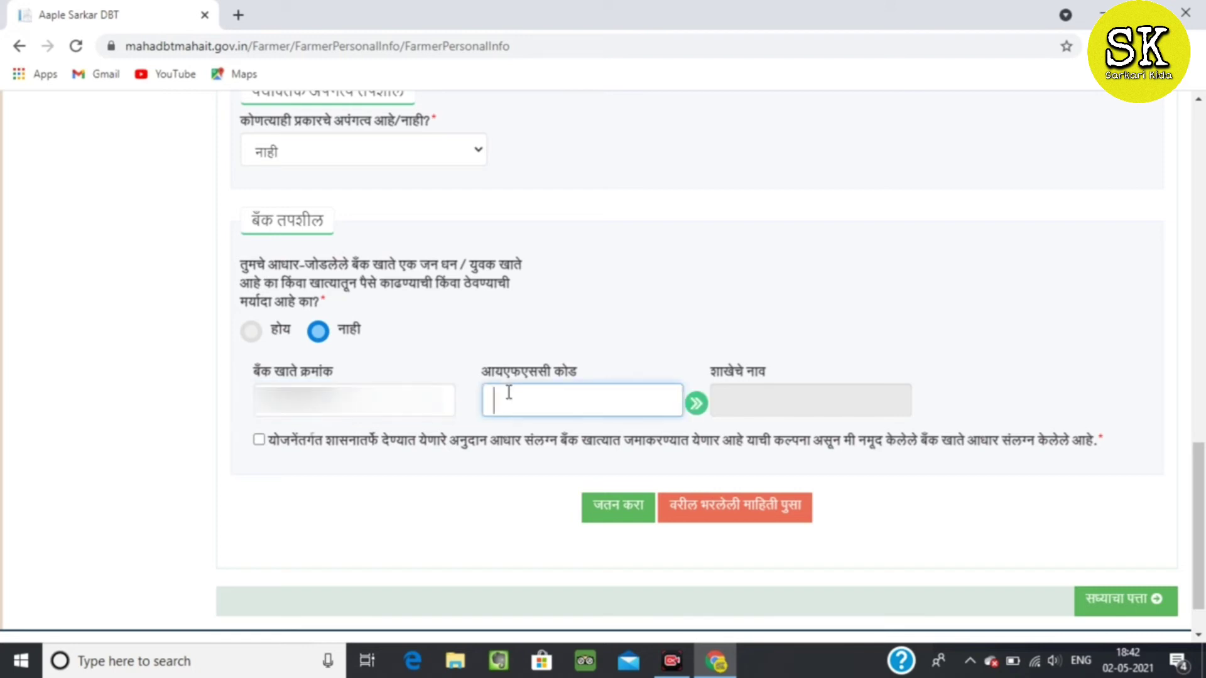
text(cBI)
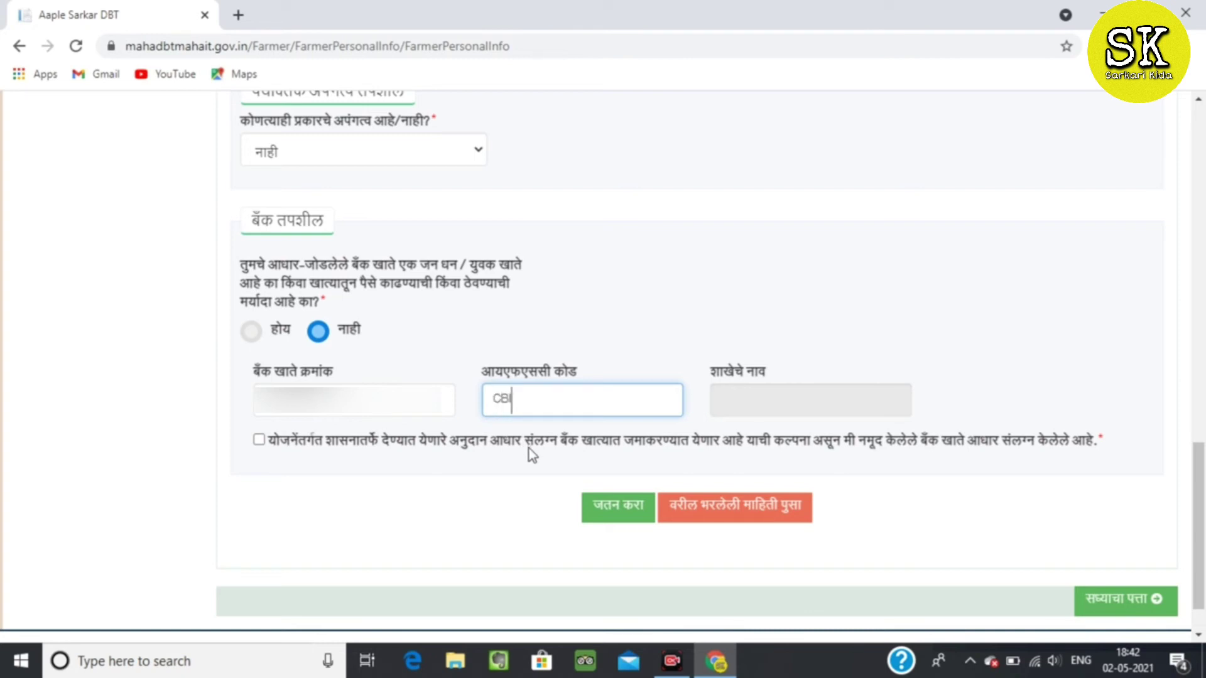
text(N)
text(0)
text(२८१७)
text(२४)
click(527, 402)
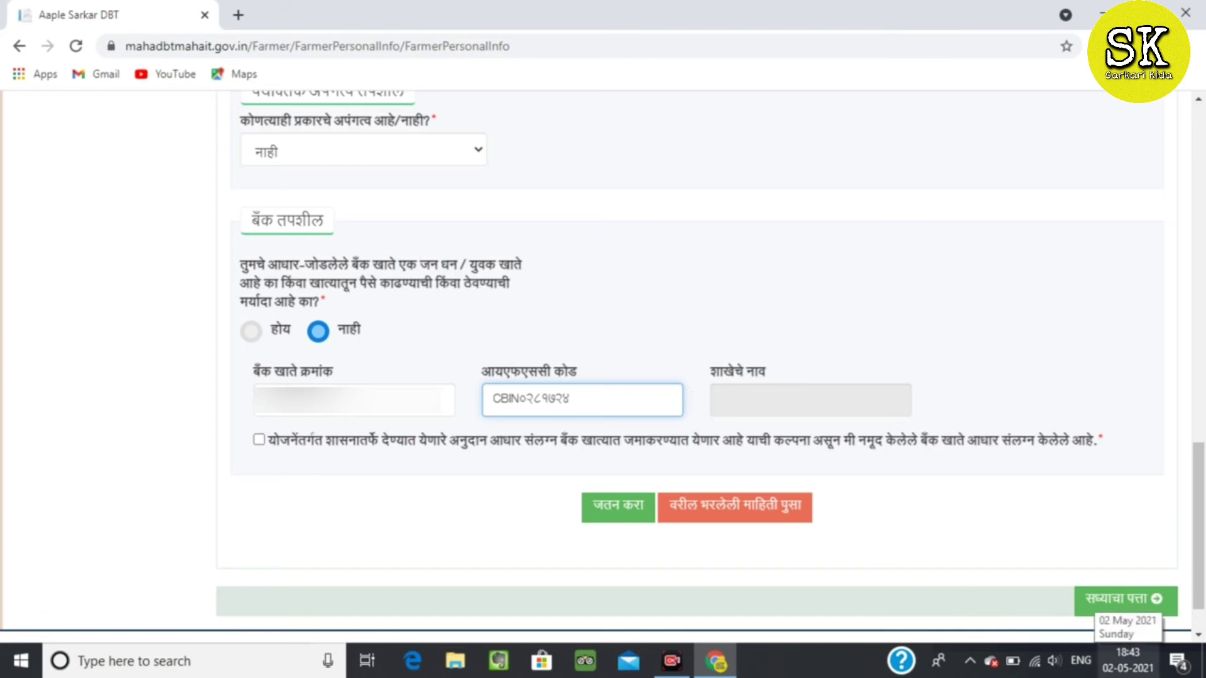
key(BackSpace)
text(O)
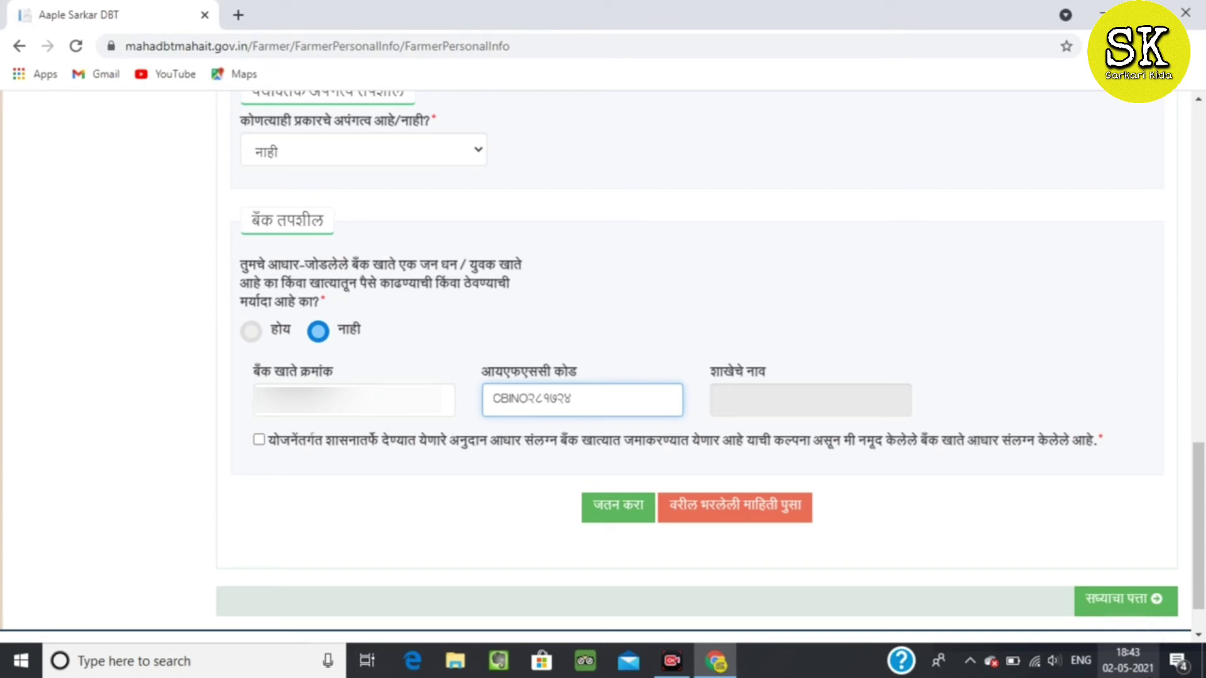
key(BackSpace)
text(०)
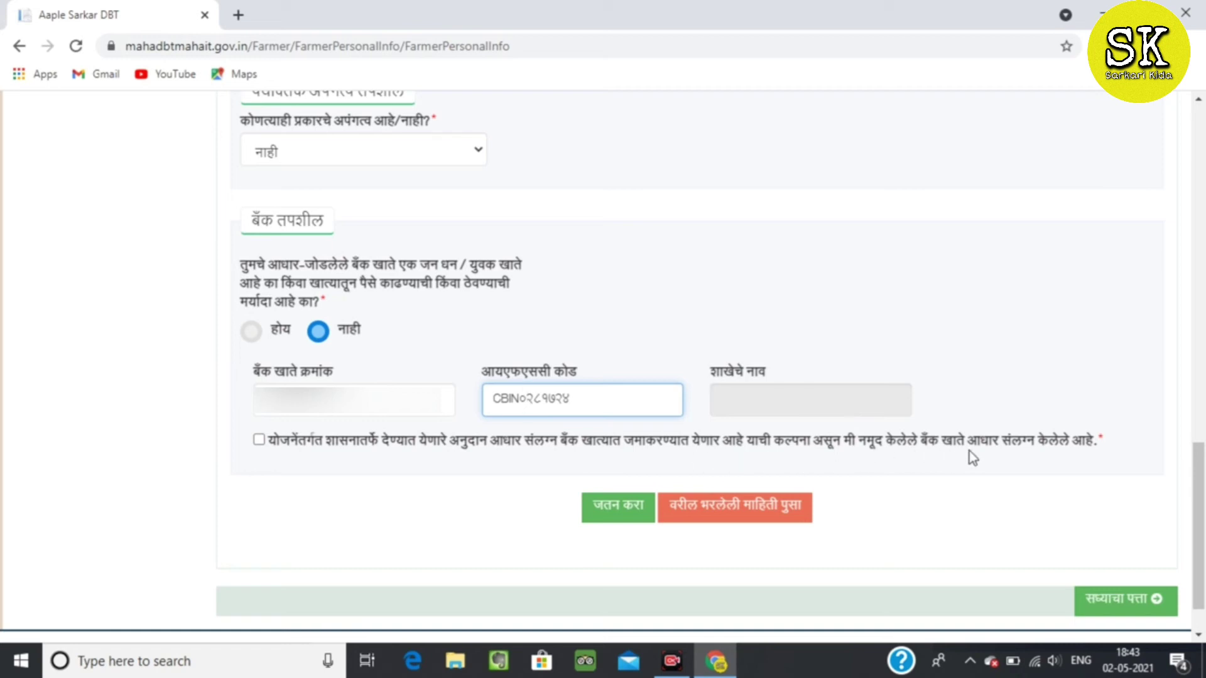
click(258, 440)
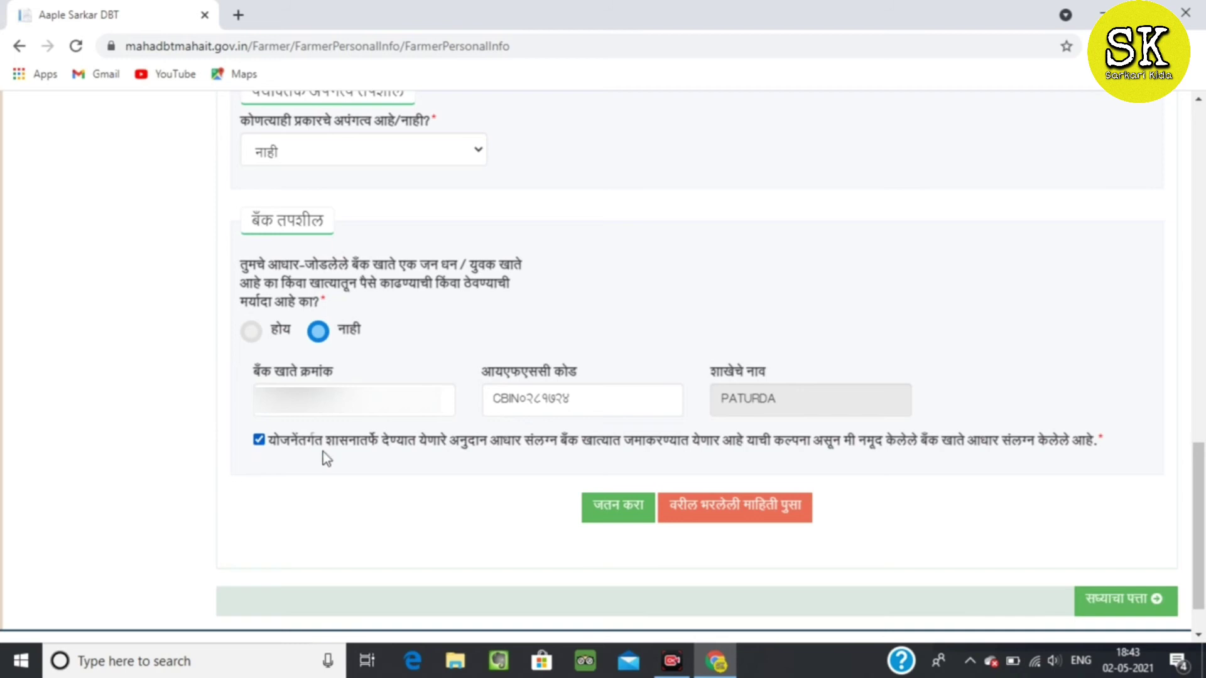
Save the personal details with जतन करा and dismiss the Success message.
click(633, 512)
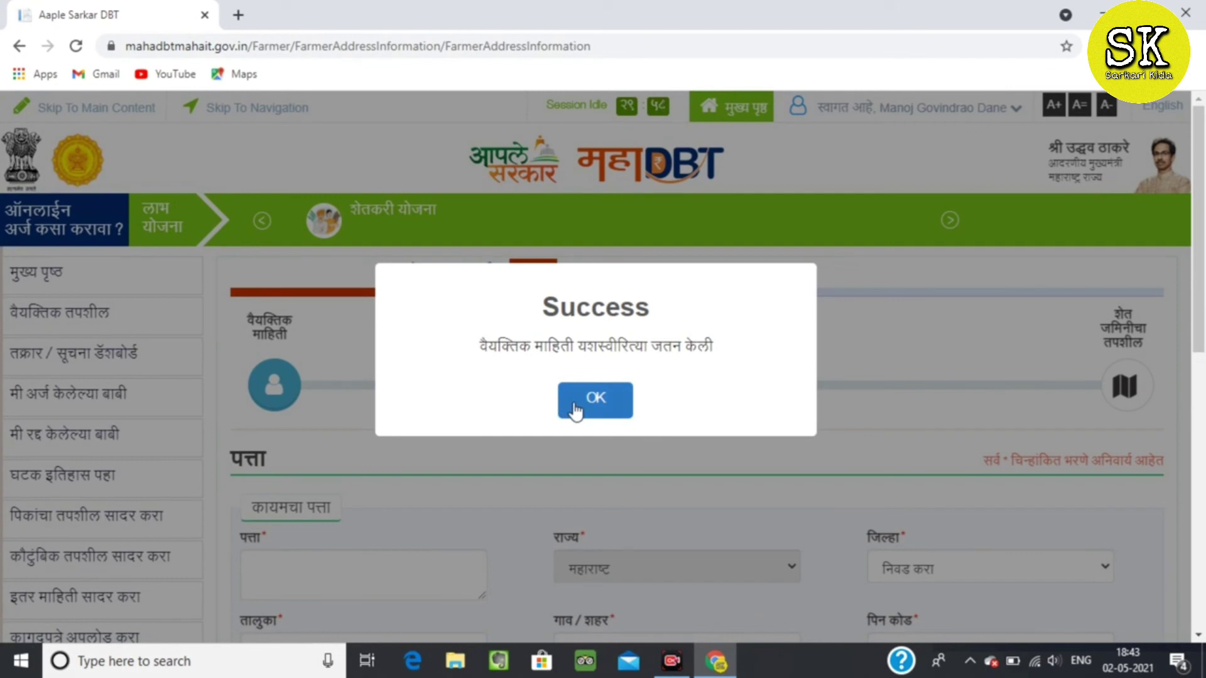
click(581, 409)
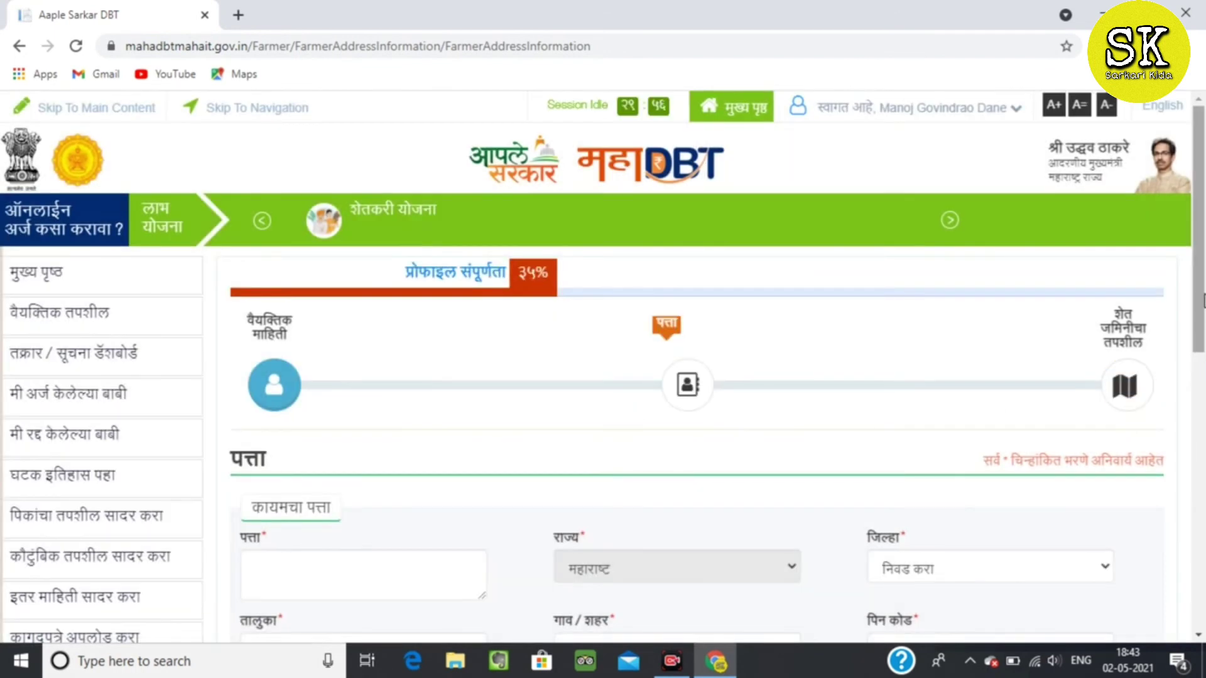
scroll(789, 382, down, 3)
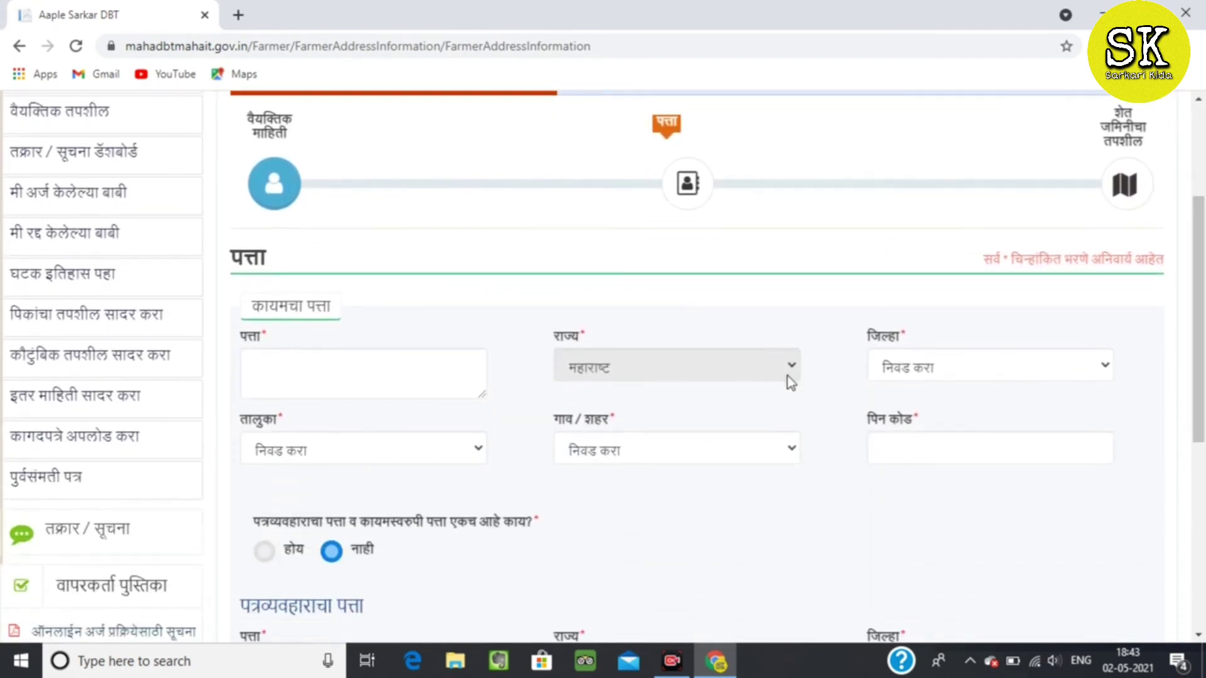
Enter the permanent address line and choose बुलडाणा as the district.
click(295, 372)
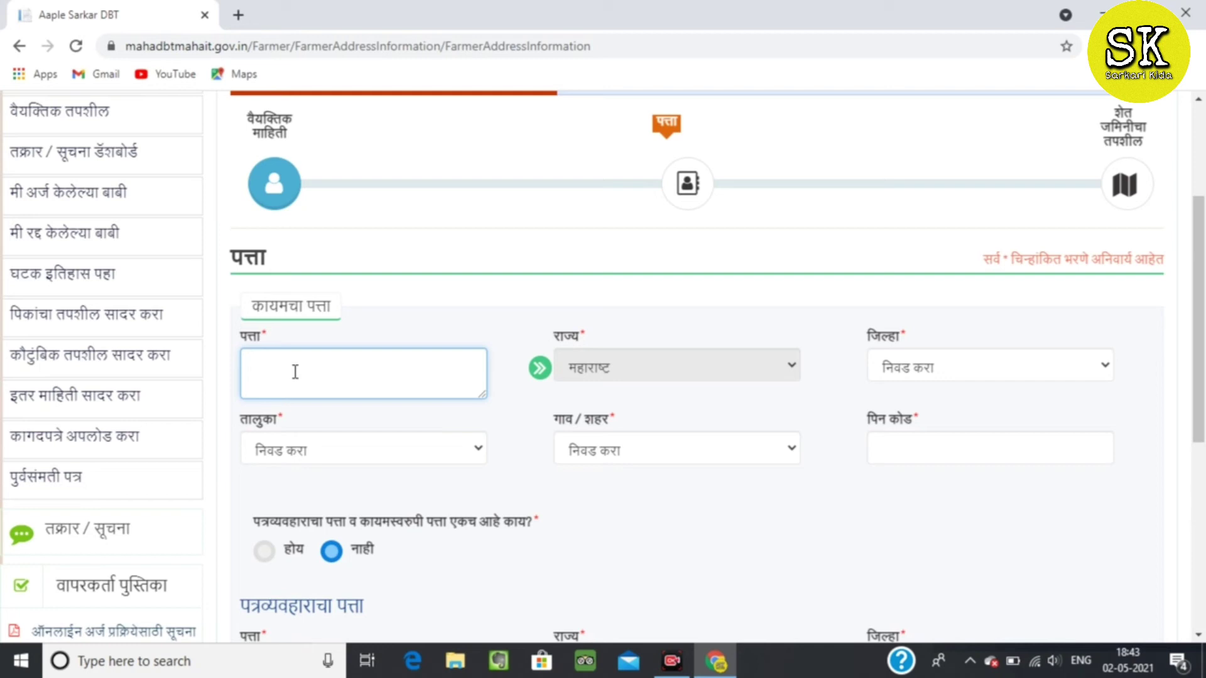
text(AT KHIRODA POST)
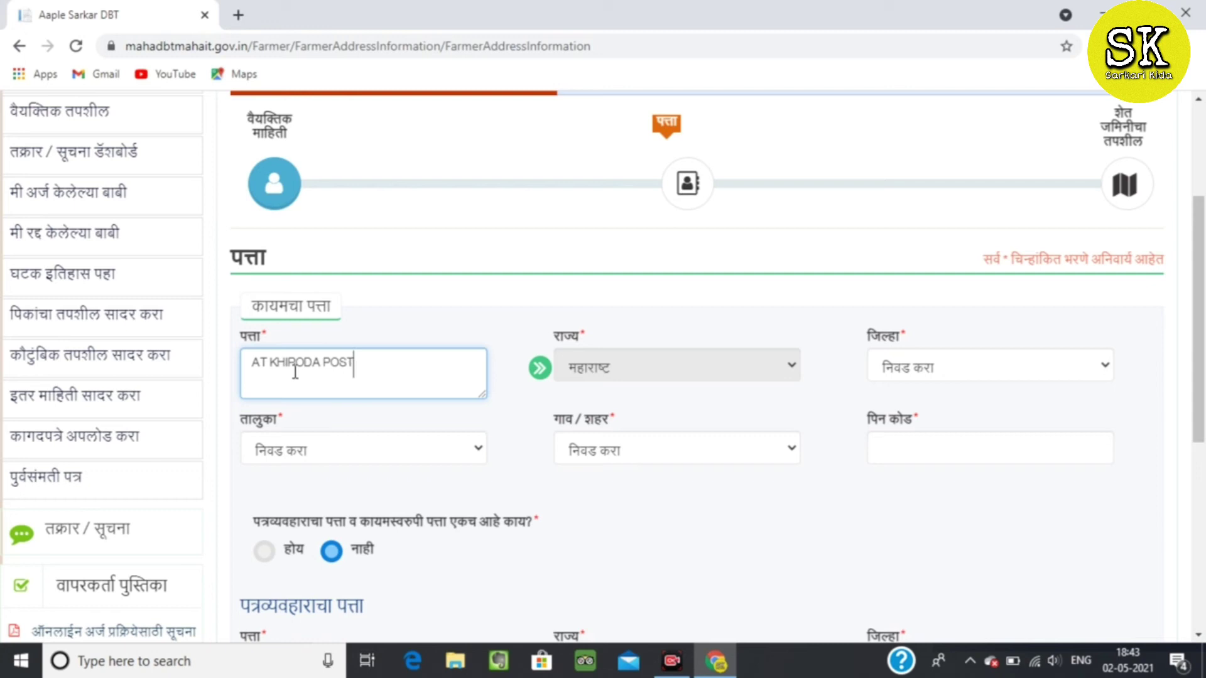
text( MANASGAON)
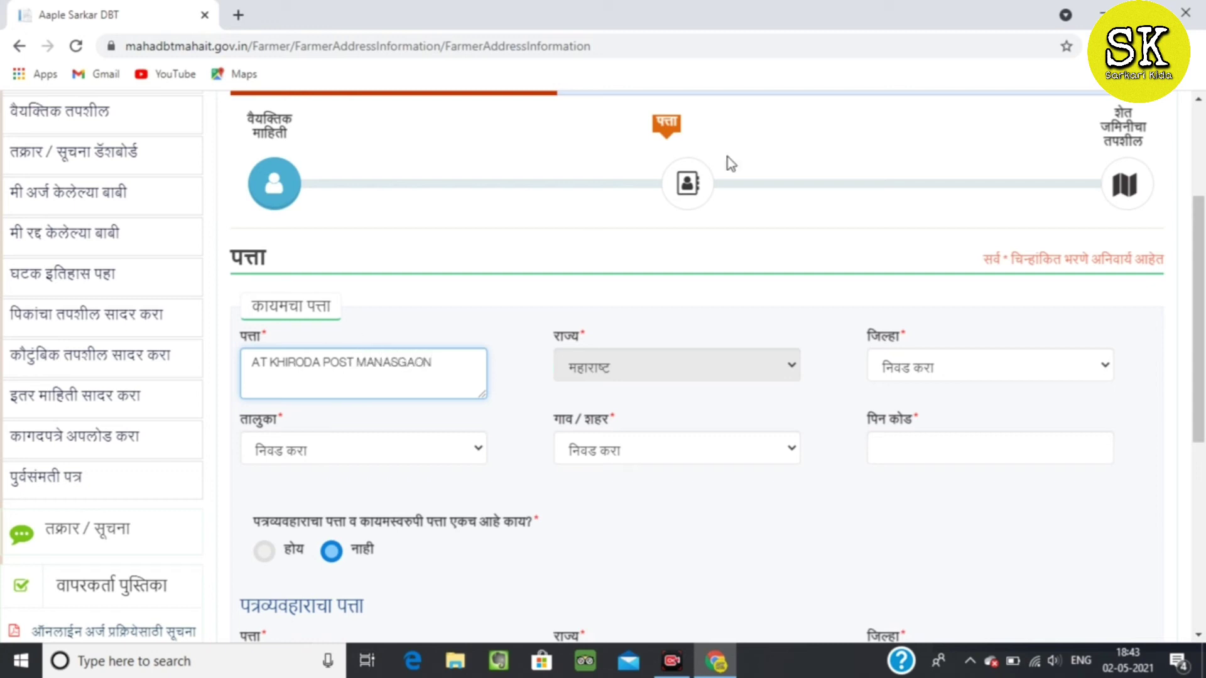
click(434, 447)
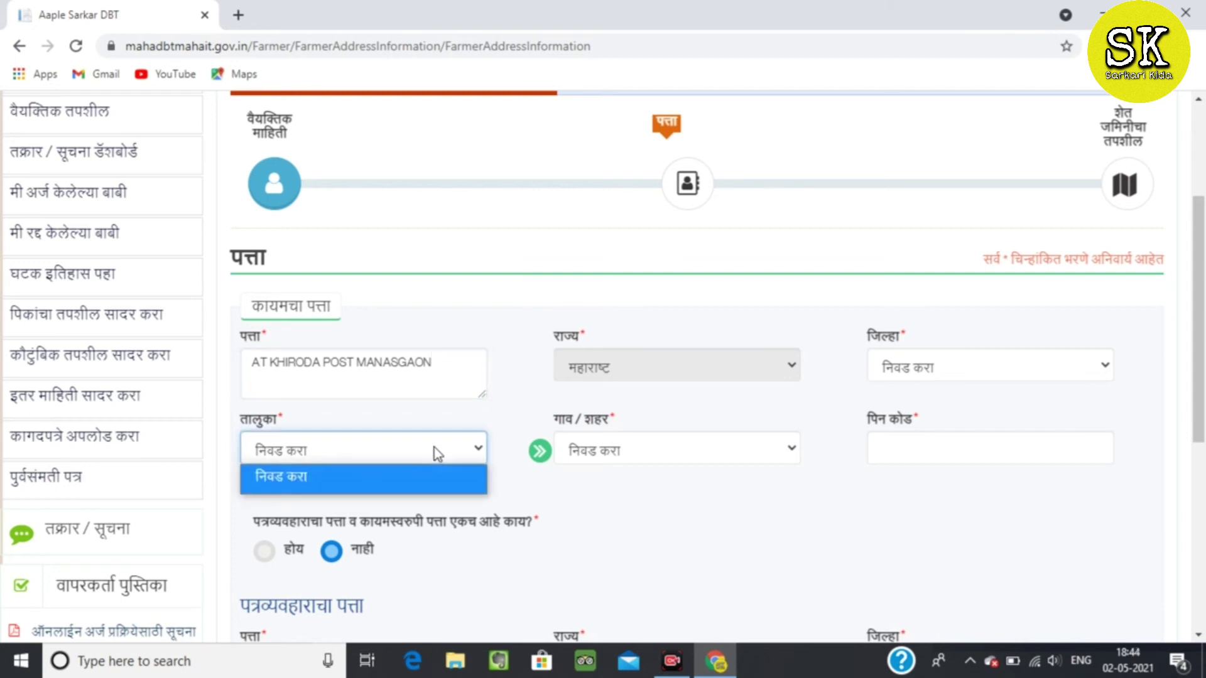
click(928, 368)
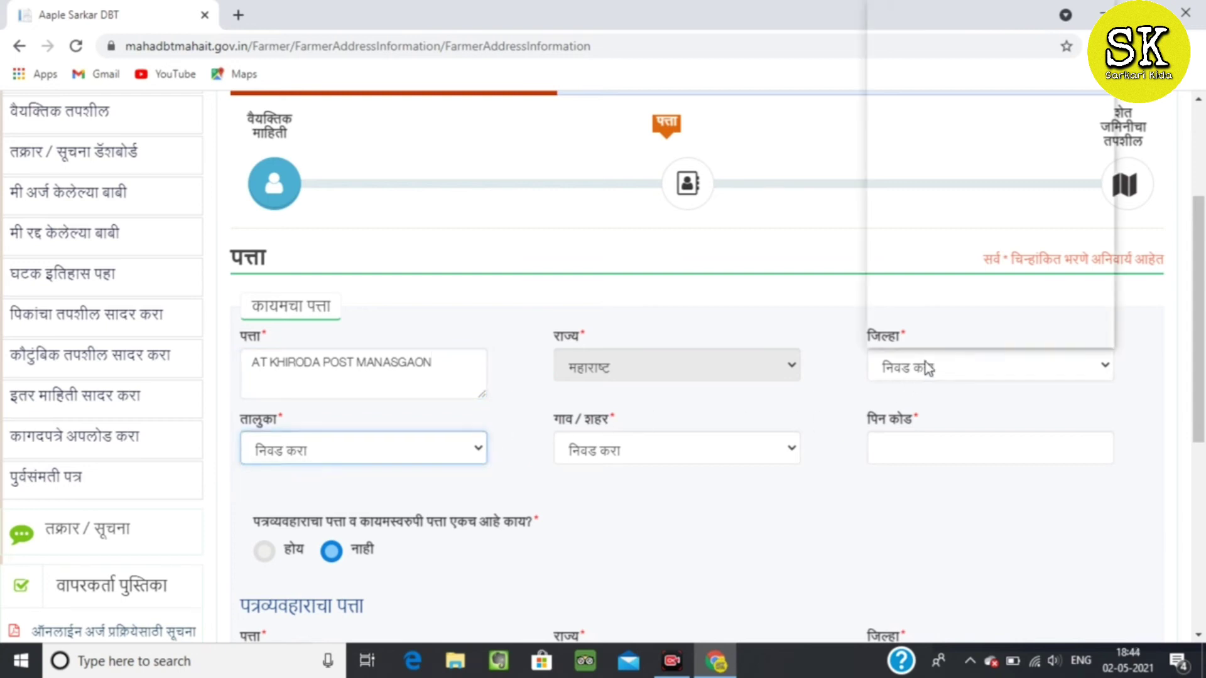
scroll(966, 152, down, 1)
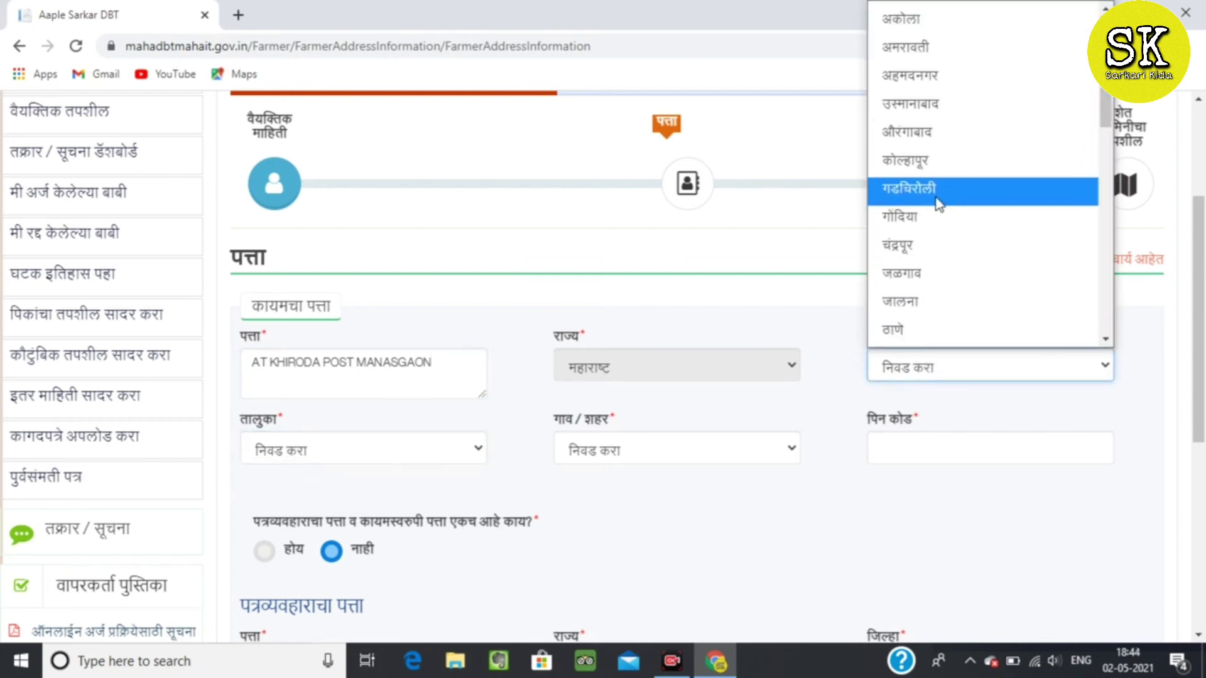
drag(1105, 94, 1119, 200)
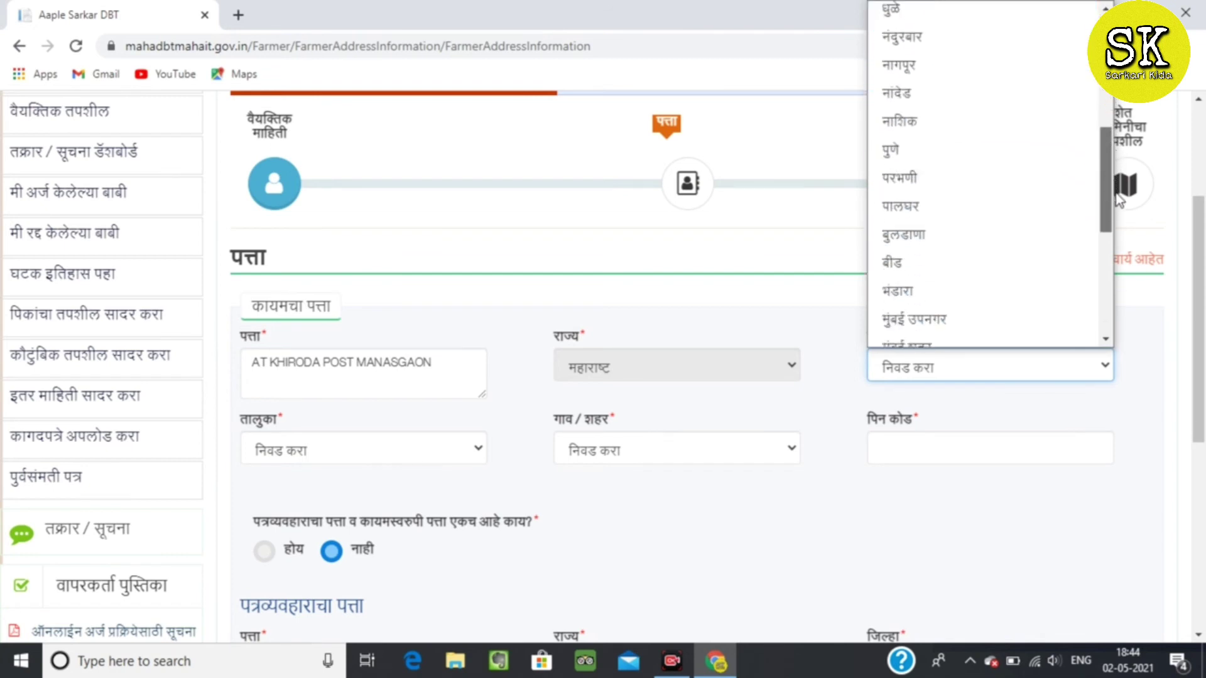
click(965, 243)
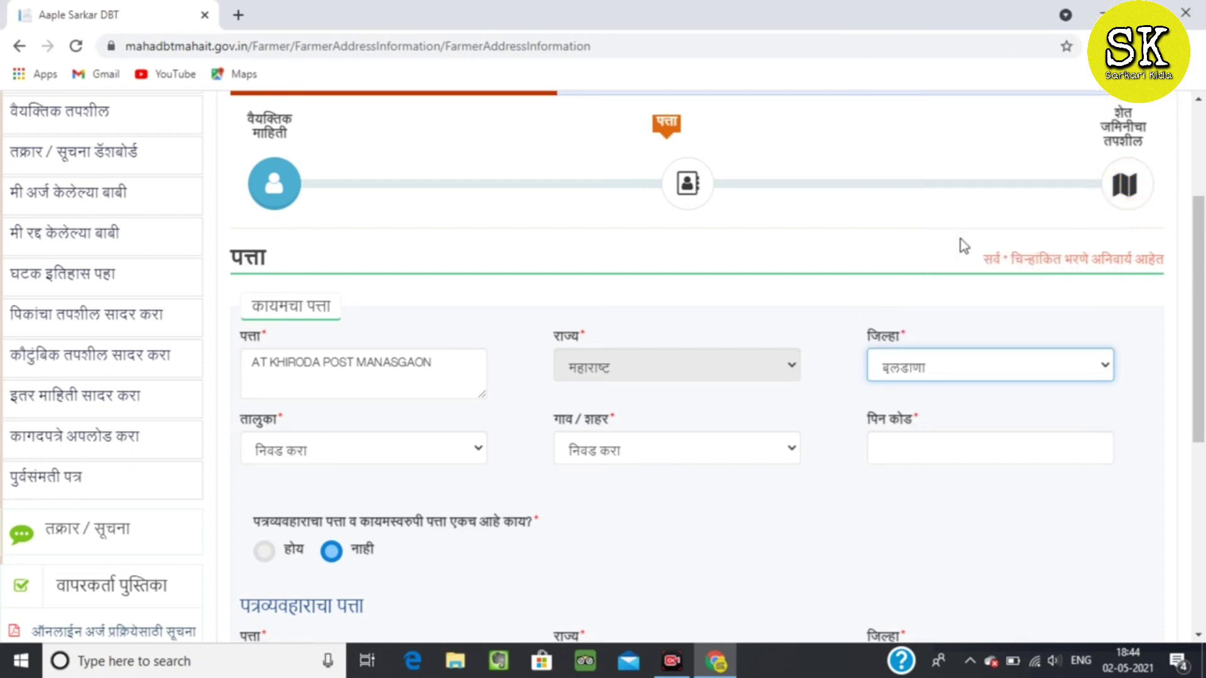
Choose संग्रामपूर as taluka, select the village, and enter the PIN code.
click(279, 451)
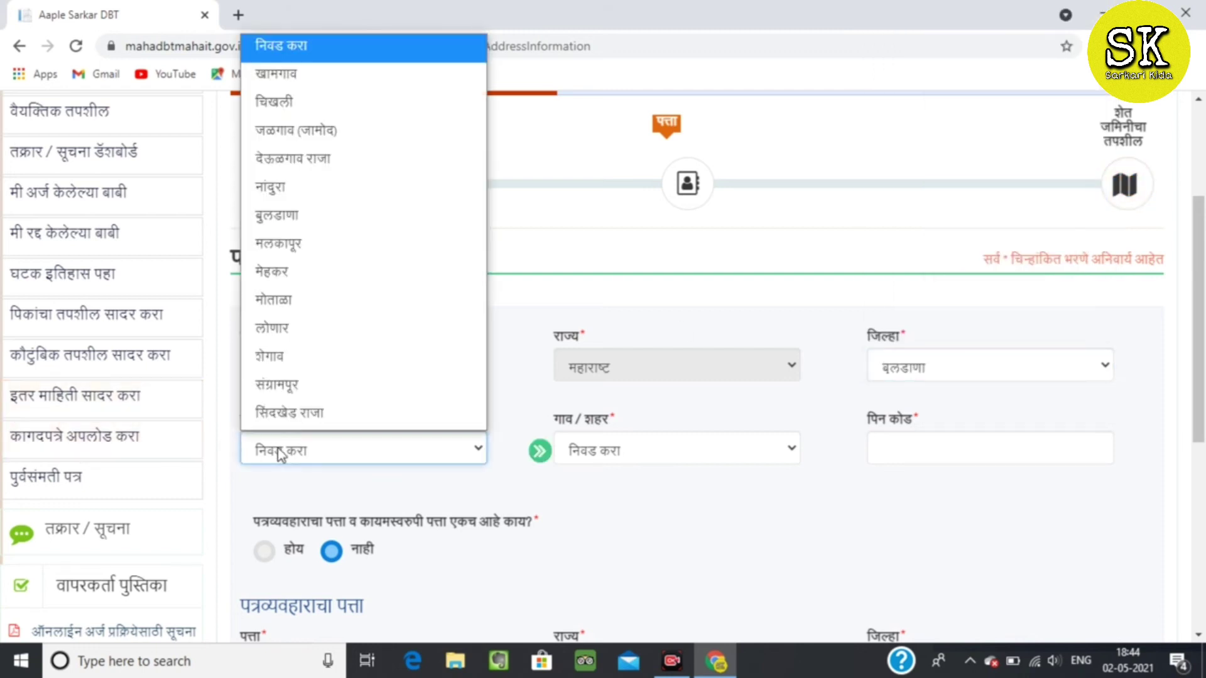
click(292, 385)
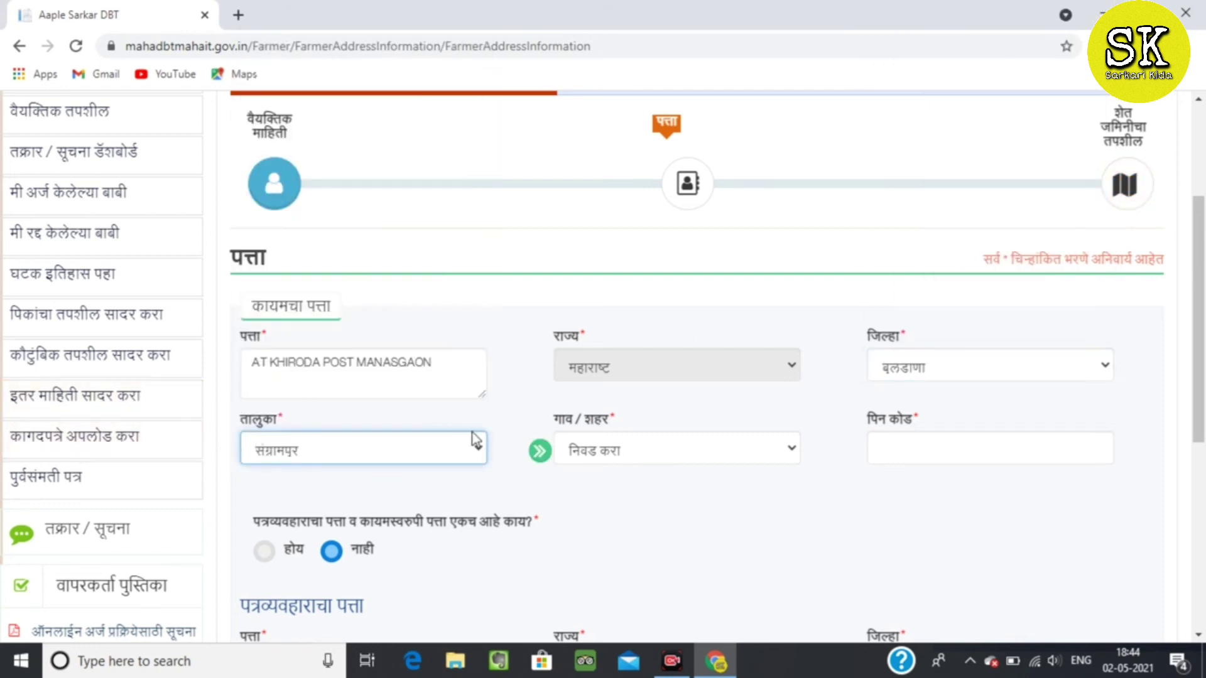
click(653, 439)
scroll(677, 408, down, 1)
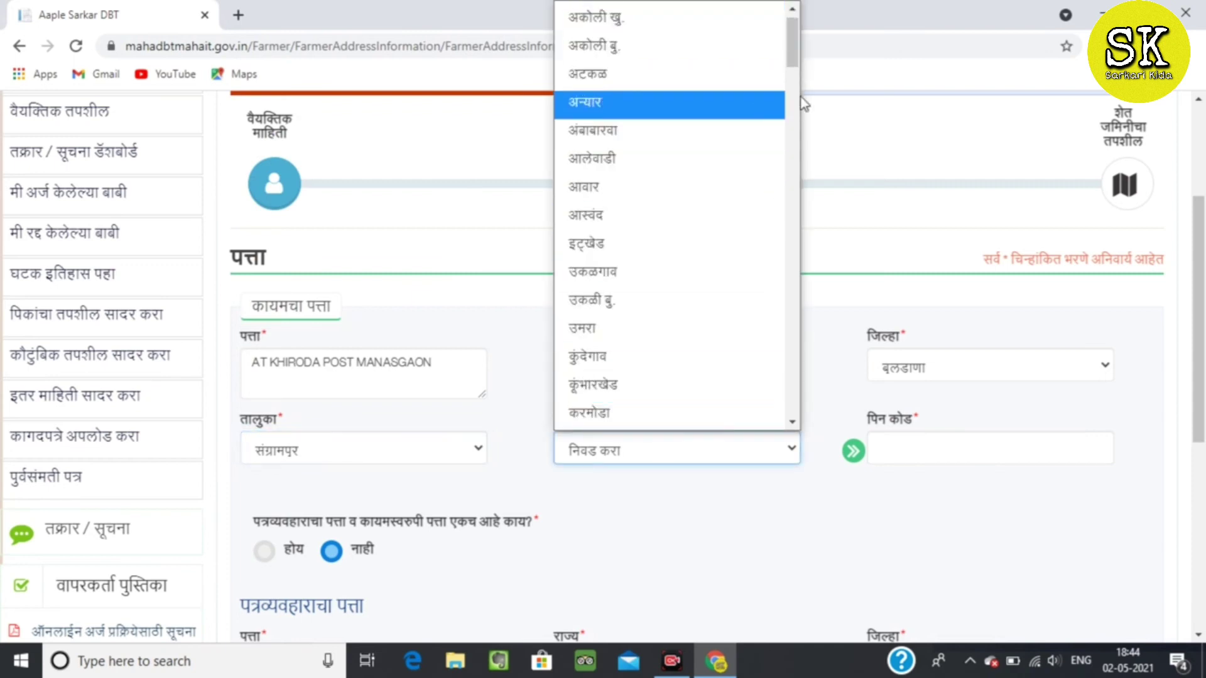
drag(792, 44, 799, 129)
click(647, 330)
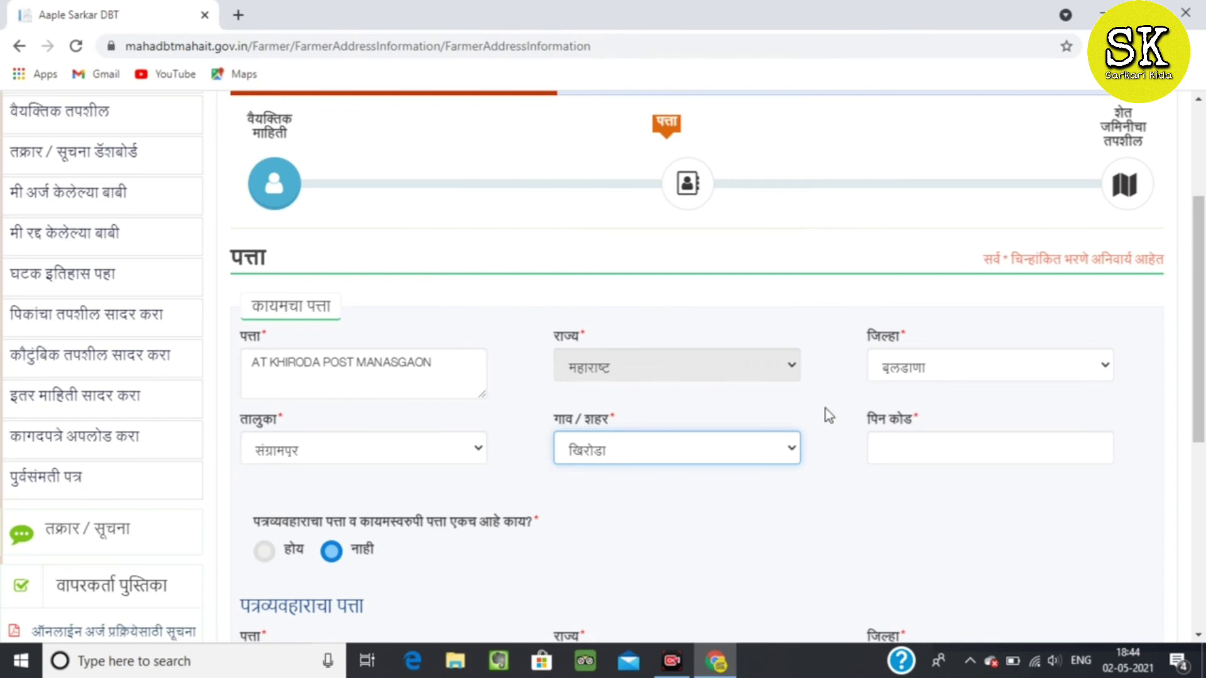
click(887, 443)
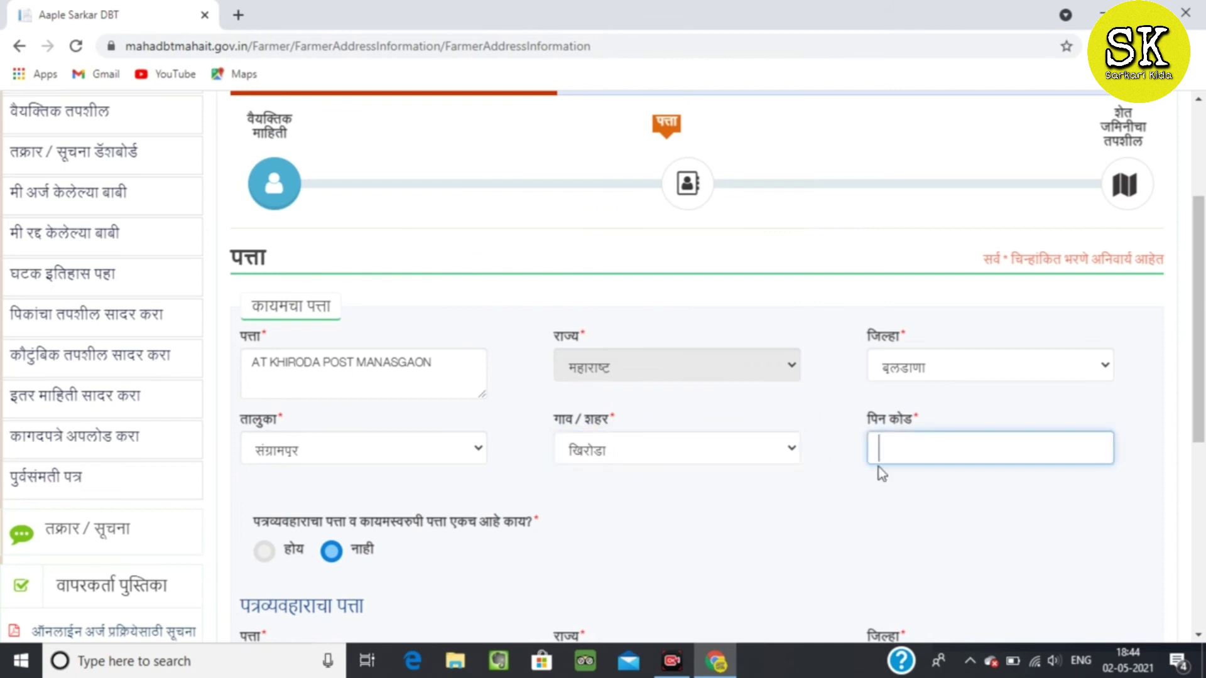
text(444203)
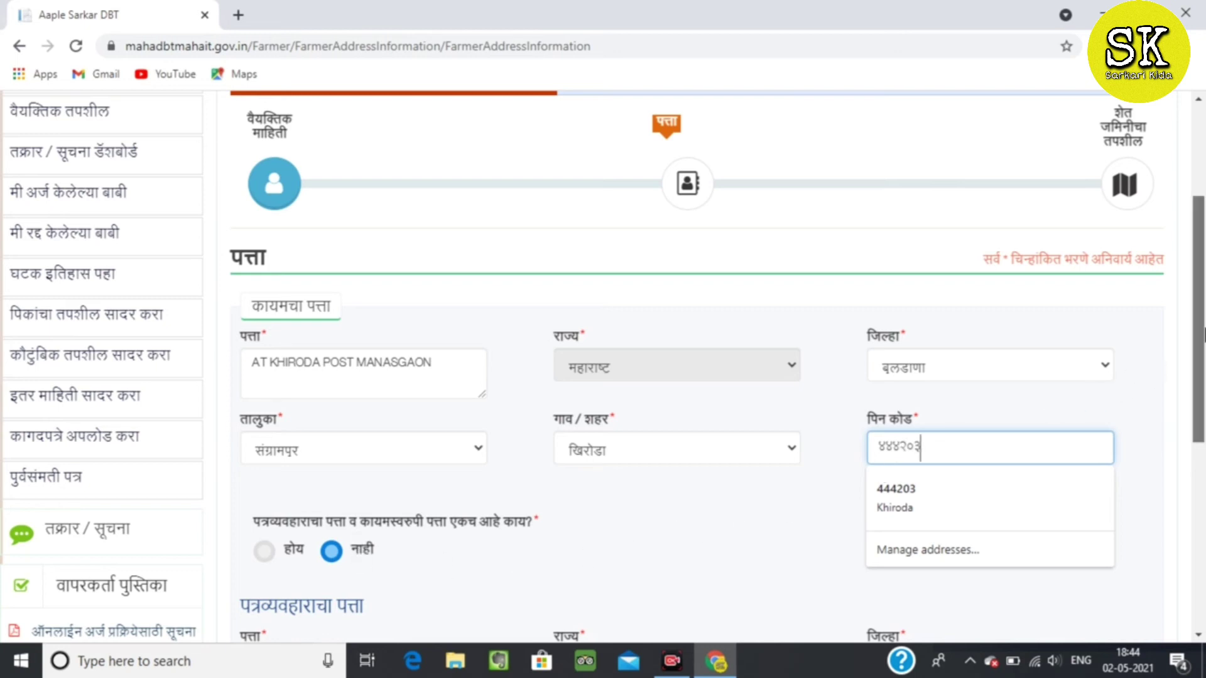
scroll(1203, 333, down, 1)
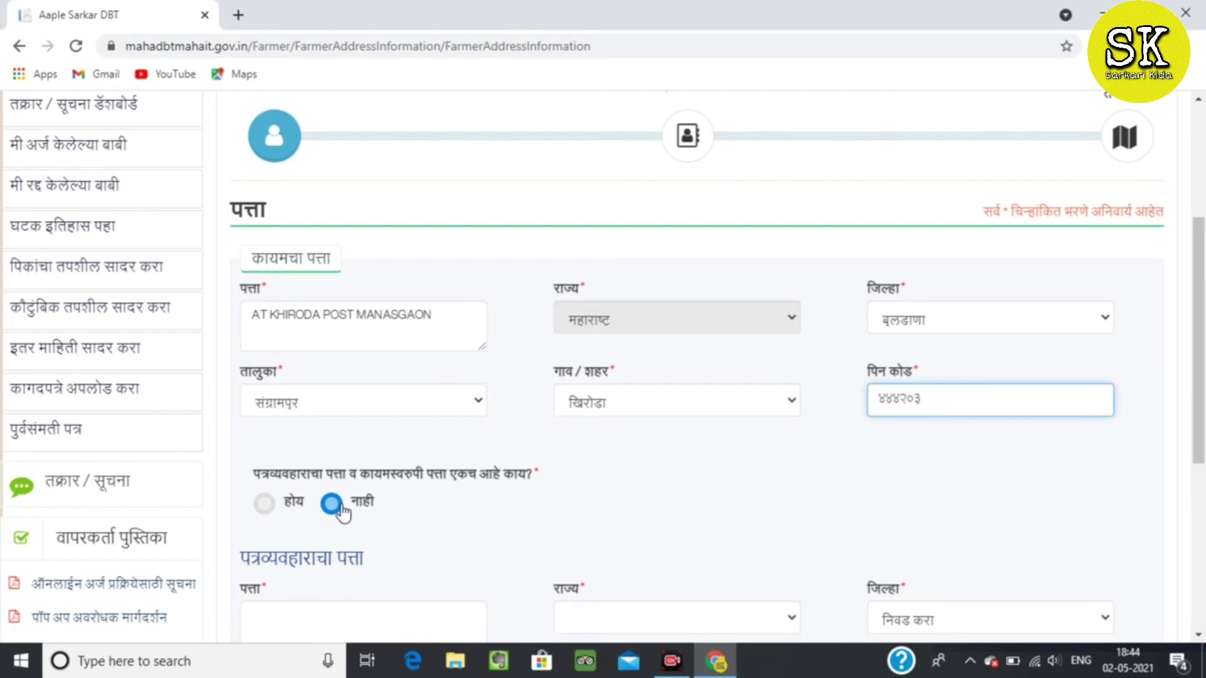
Set correspondence address same as permanent (होय) and save the address details.
click(262, 504)
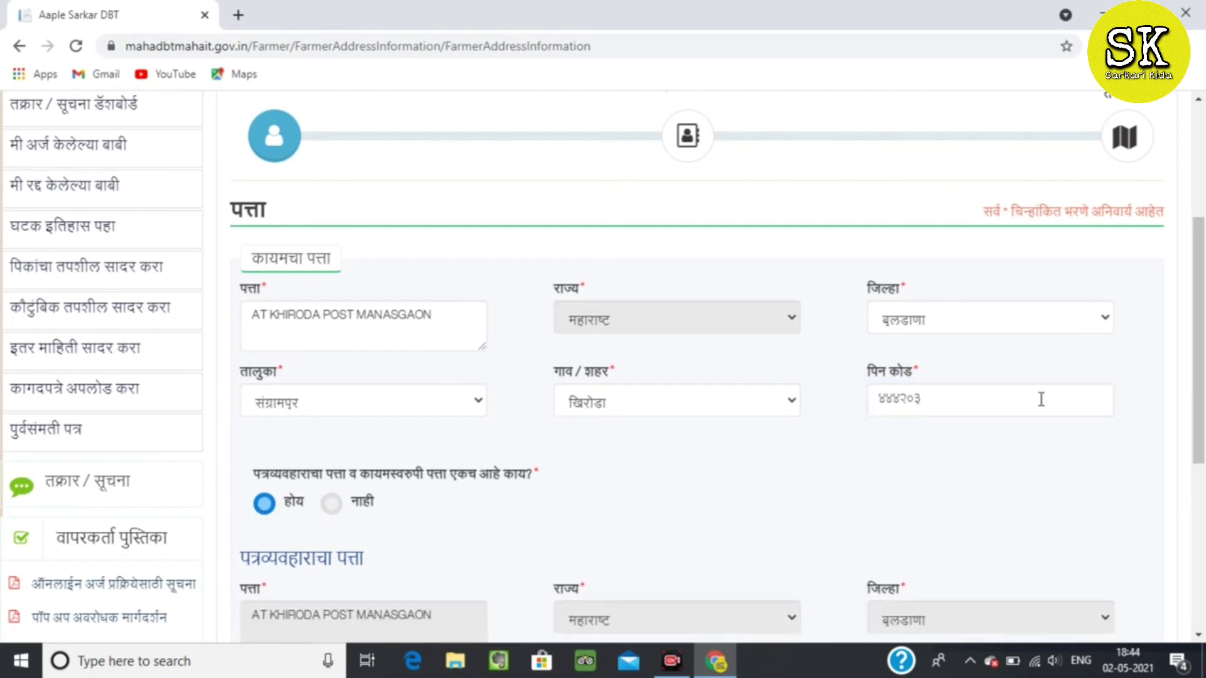
scroll(1204, 352, down, 1)
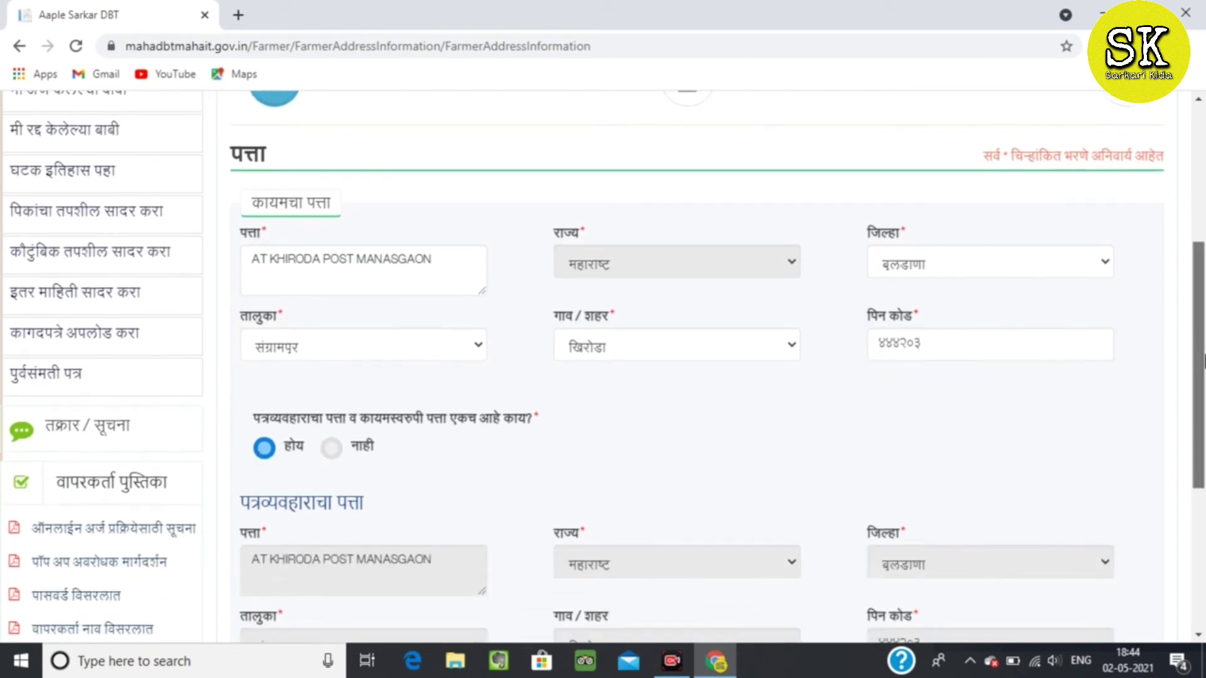
click(331, 449)
scroll(1200, 375, down, 2)
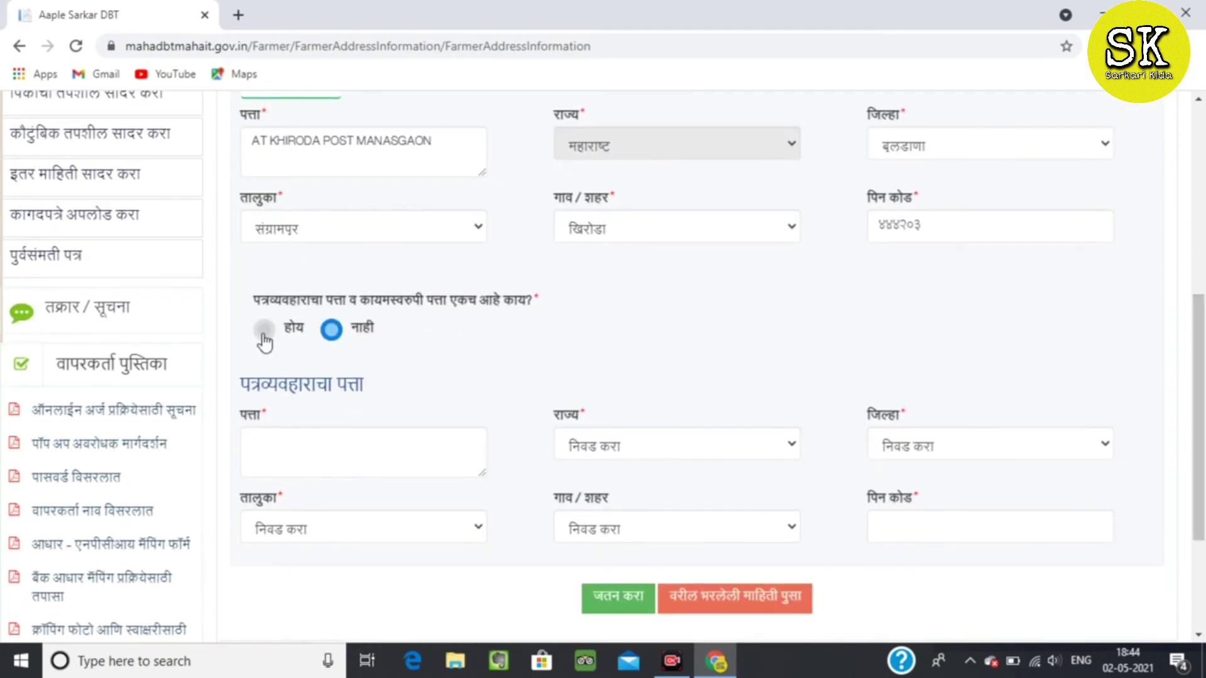
click(261, 337)
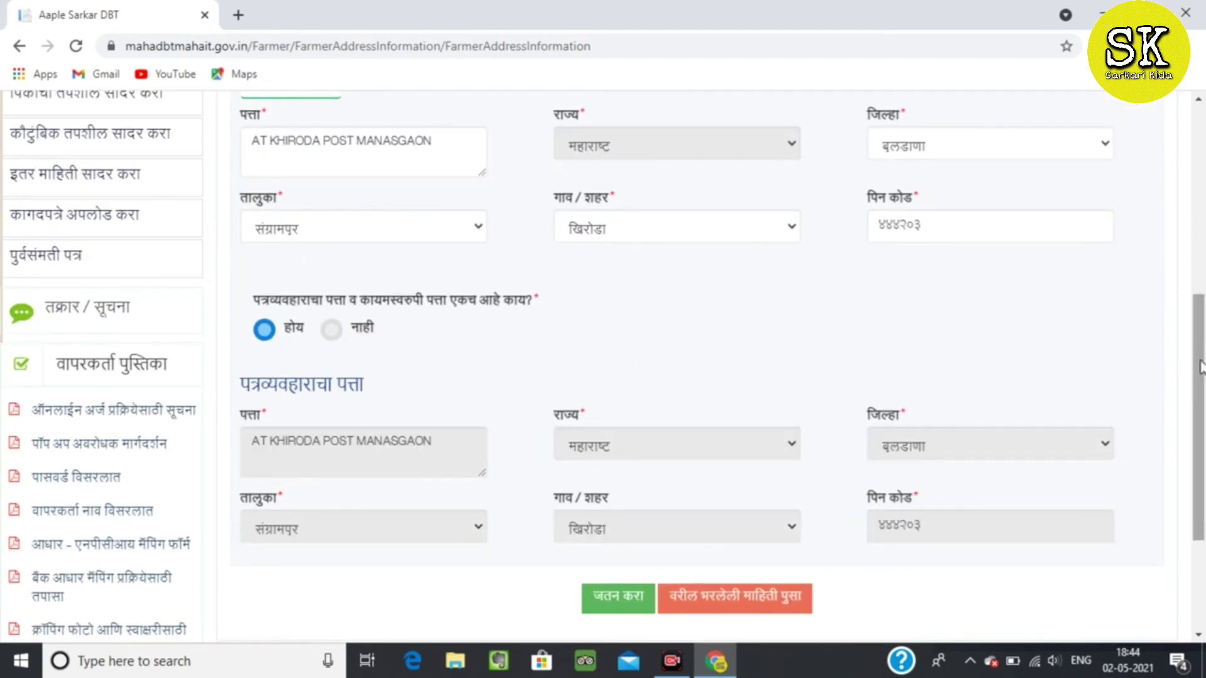
scroll(1199, 414, down, 1)
click(647, 551)
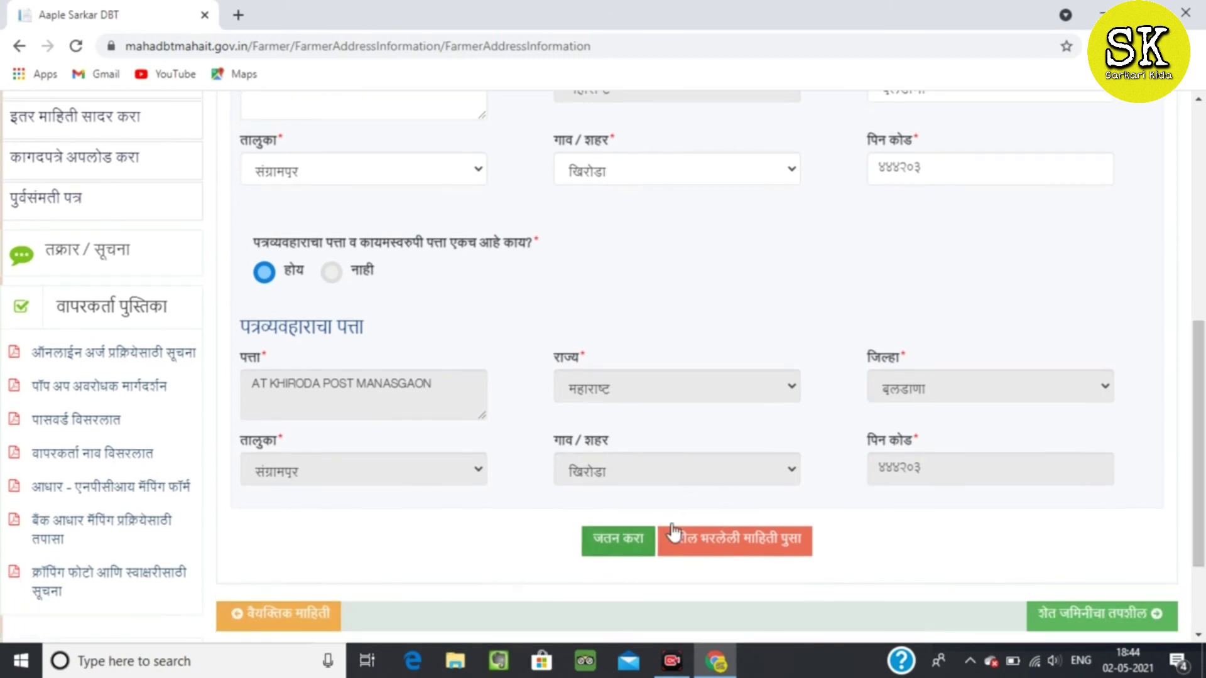
scroll(1201, 484, down, 2)
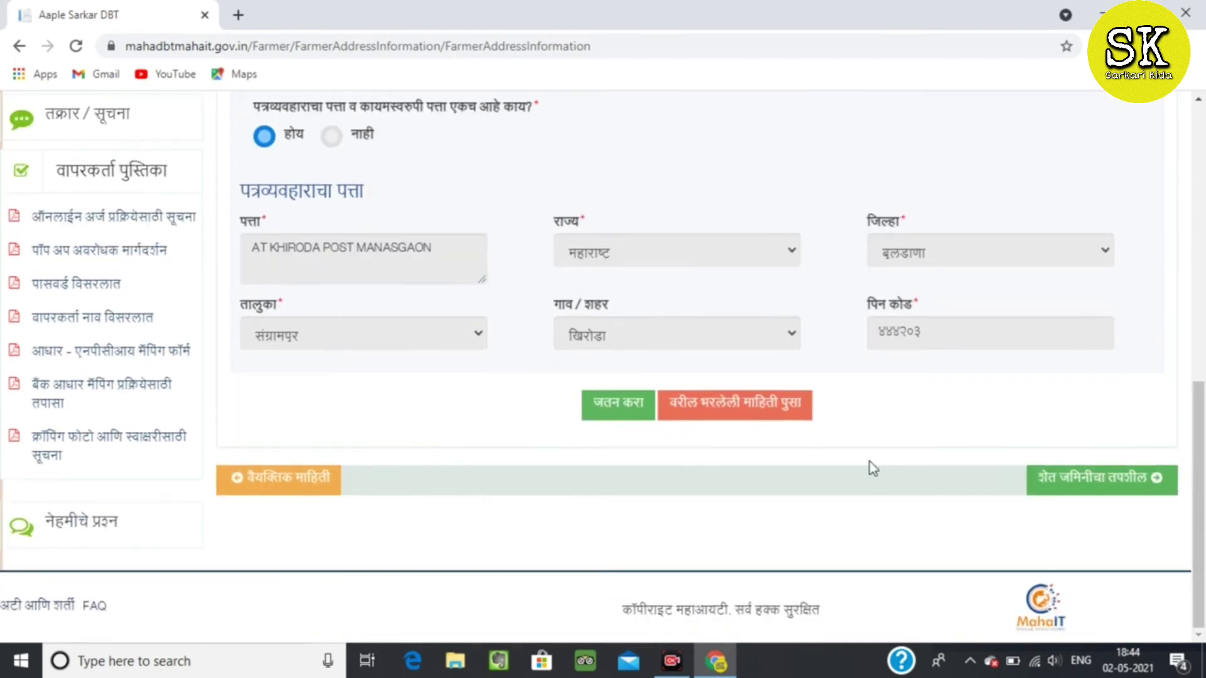
click(614, 416)
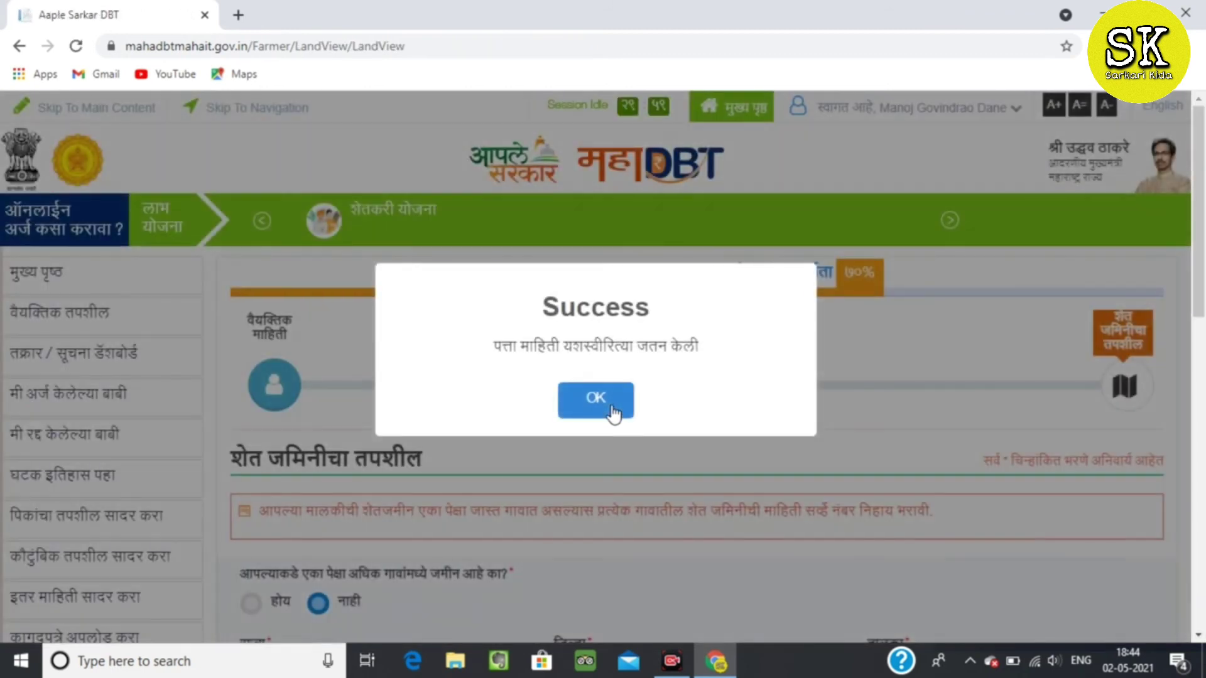
Dismiss the success message and answer नाही: all the land lies in one village.
click(613, 411)
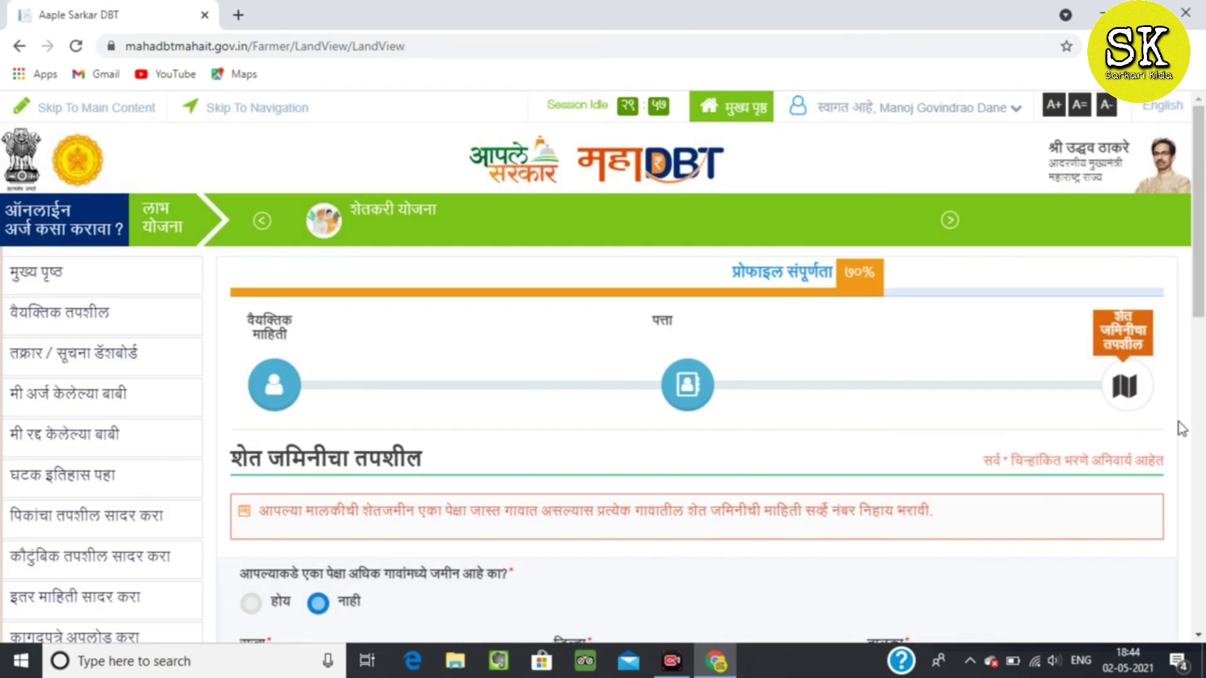
scroll(597, 372, down, 3)
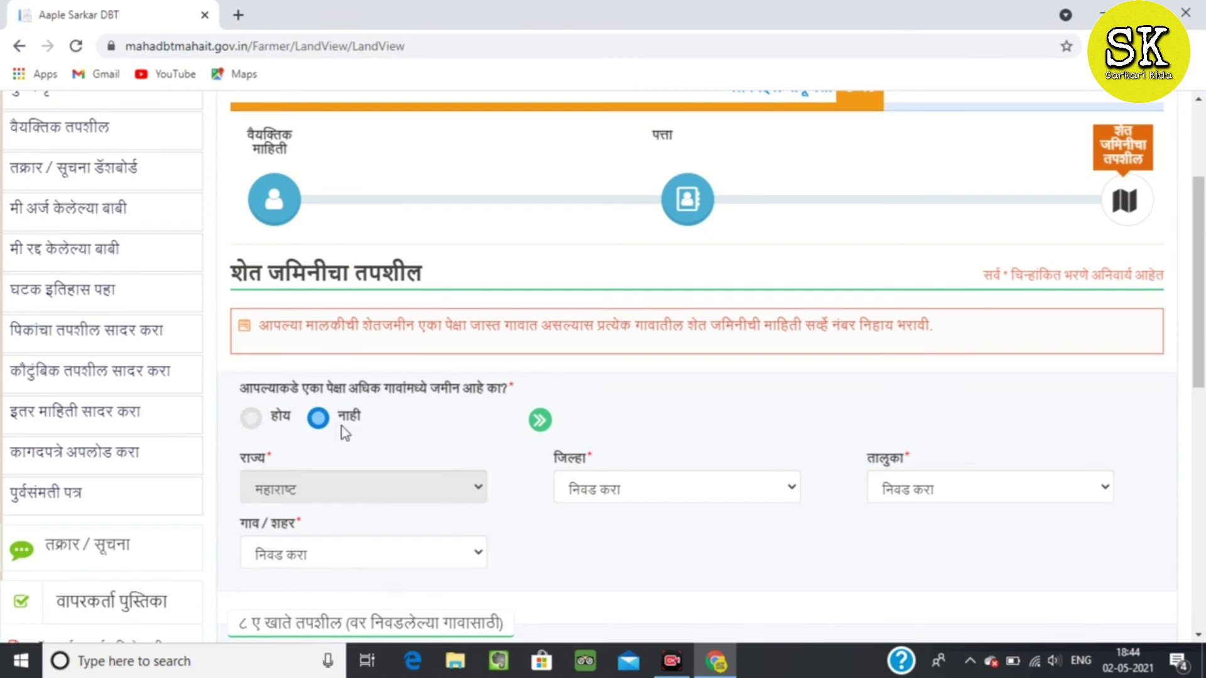
click(251, 417)
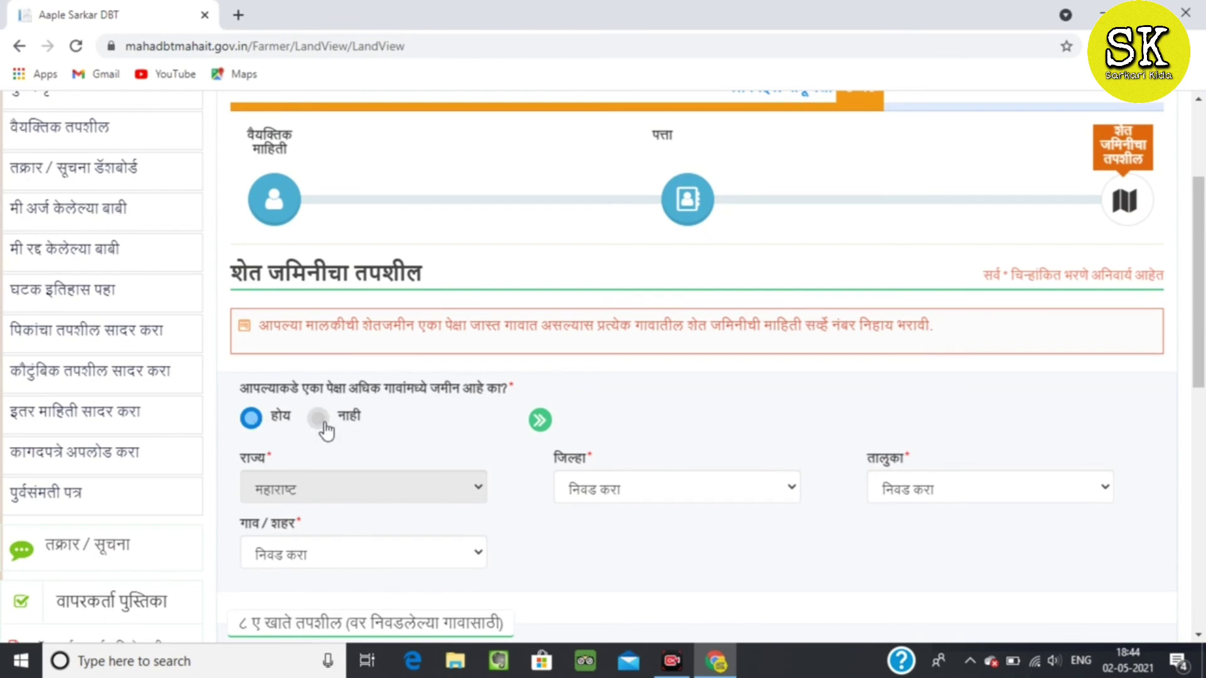
click(317, 419)
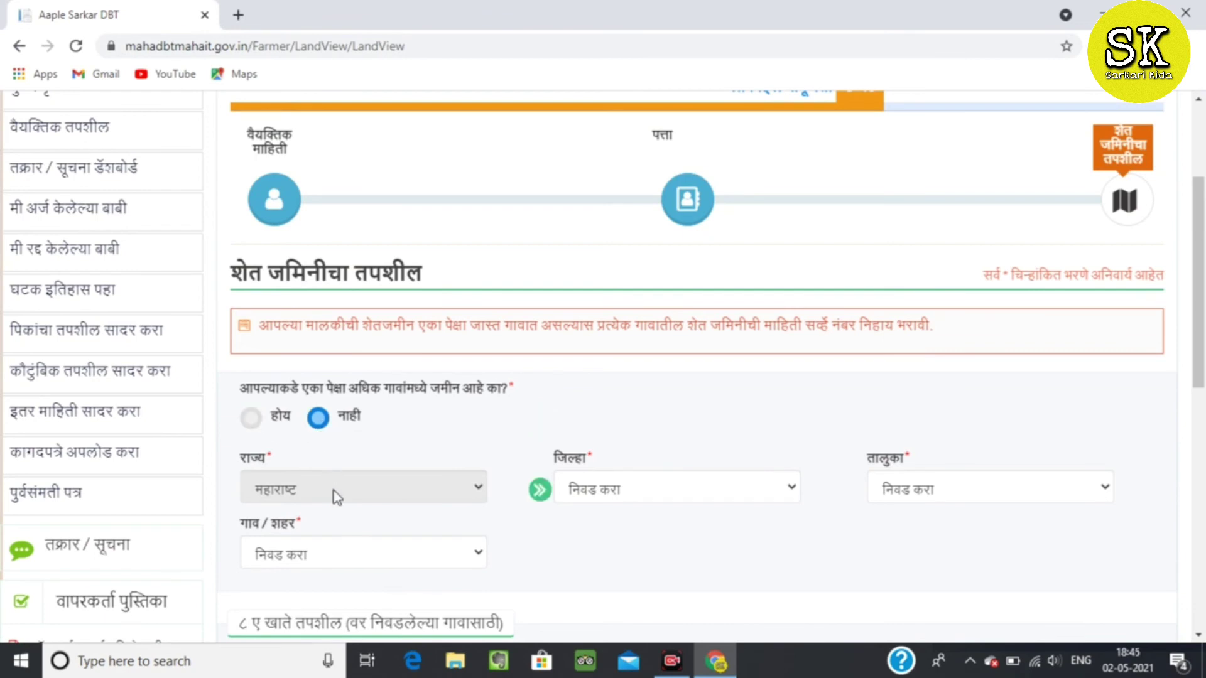
Choose district बुलढाणा, taluka संग्रामपूर and village खिरोडा for the farmland.
click(751, 484)
scroll(733, 431, down, 1)
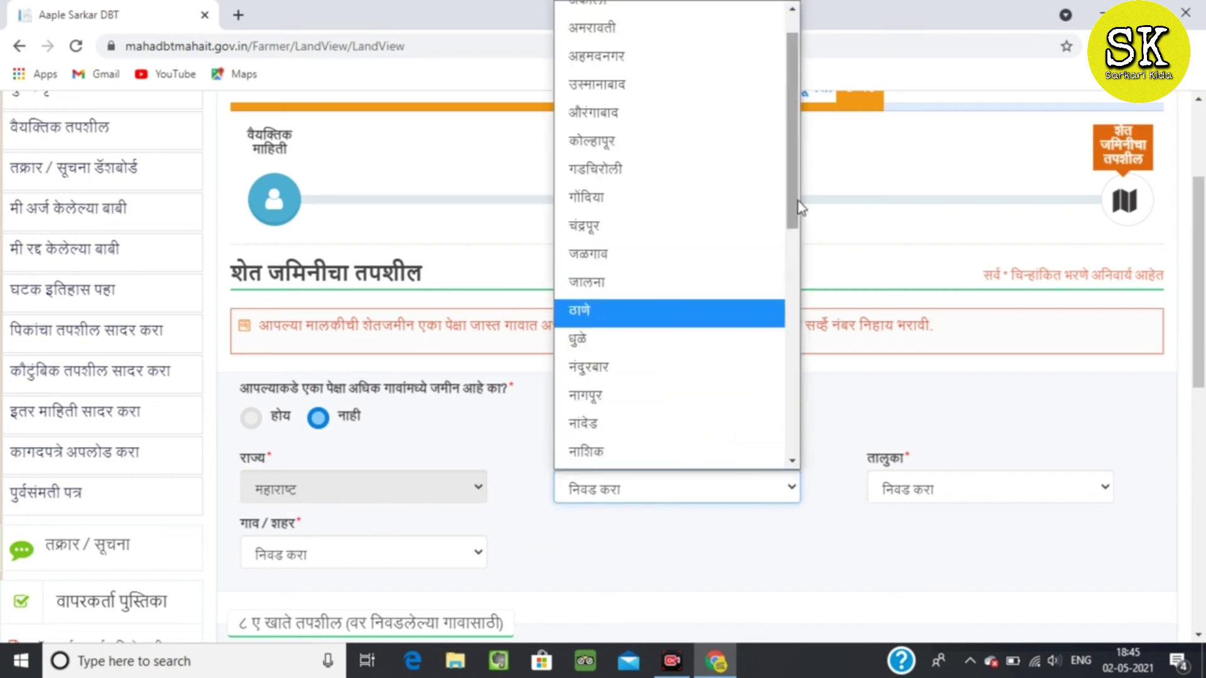
scroll(799, 207, down, 3)
click(692, 322)
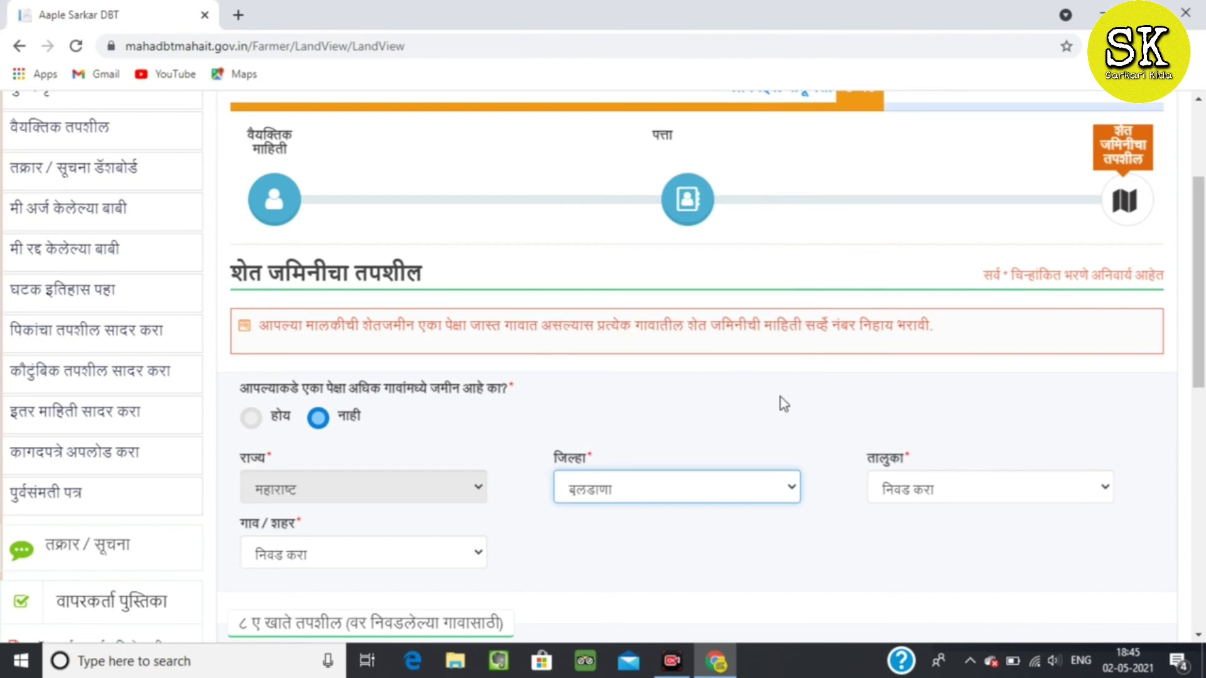
click(980, 487)
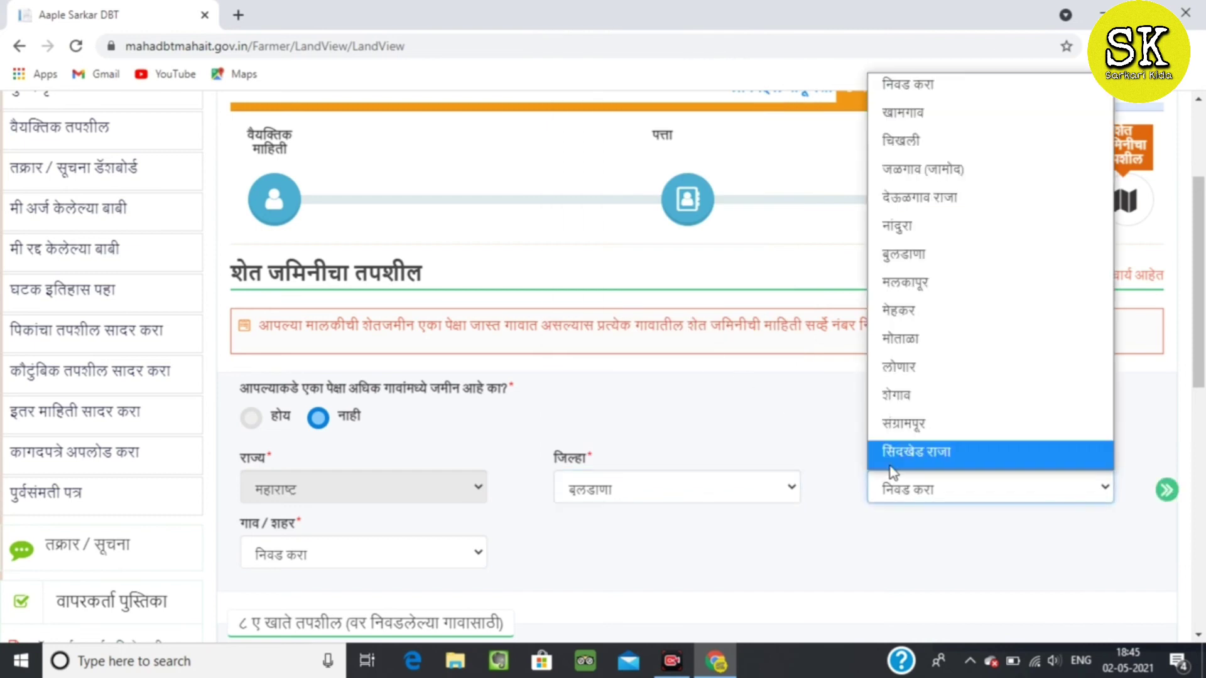
click(951, 421)
scroll(657, 365, down, 3)
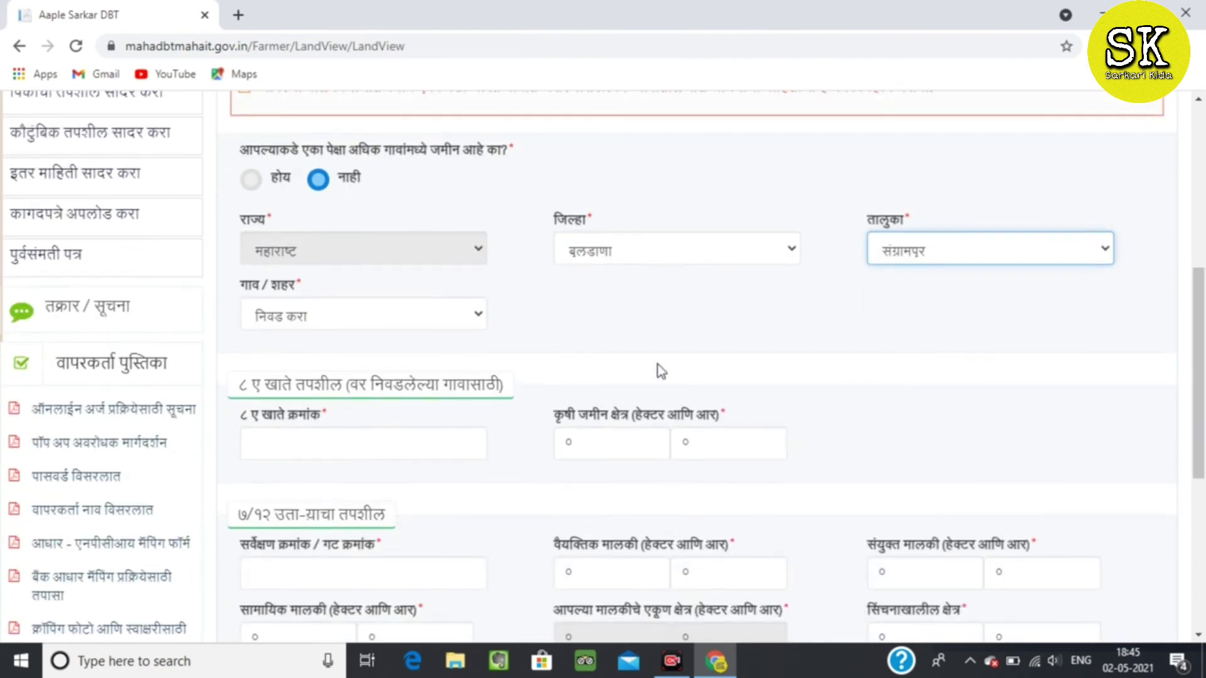
click(395, 319)
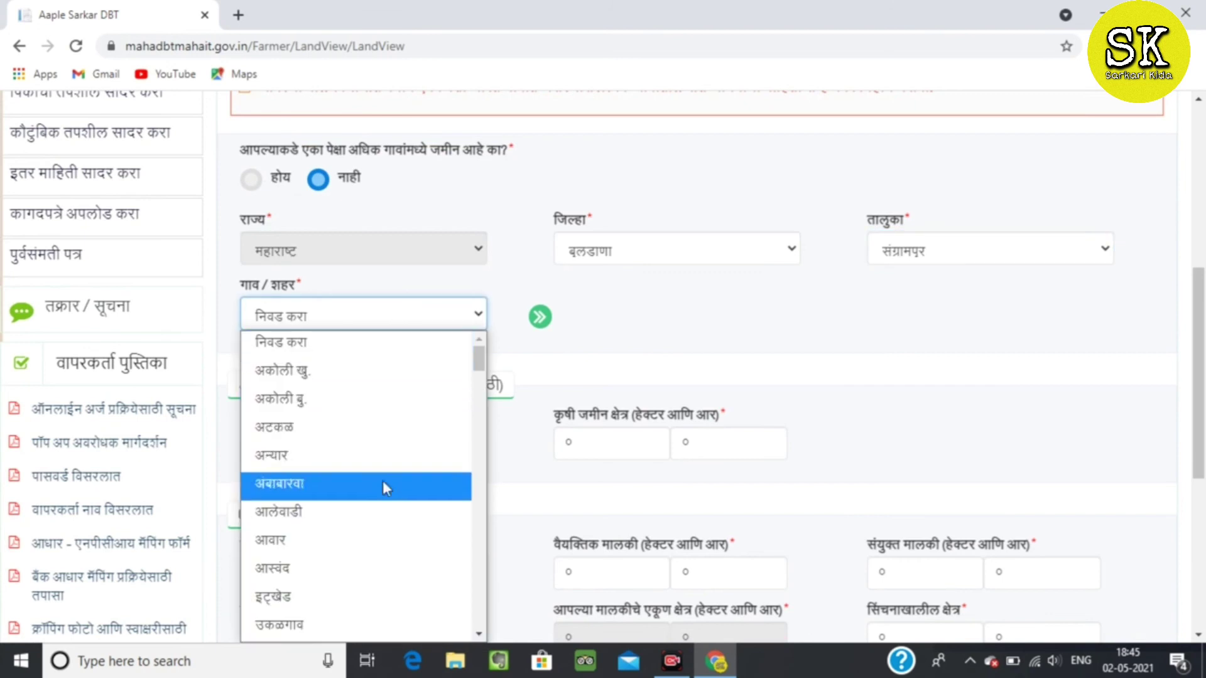
drag(480, 358, 480, 427)
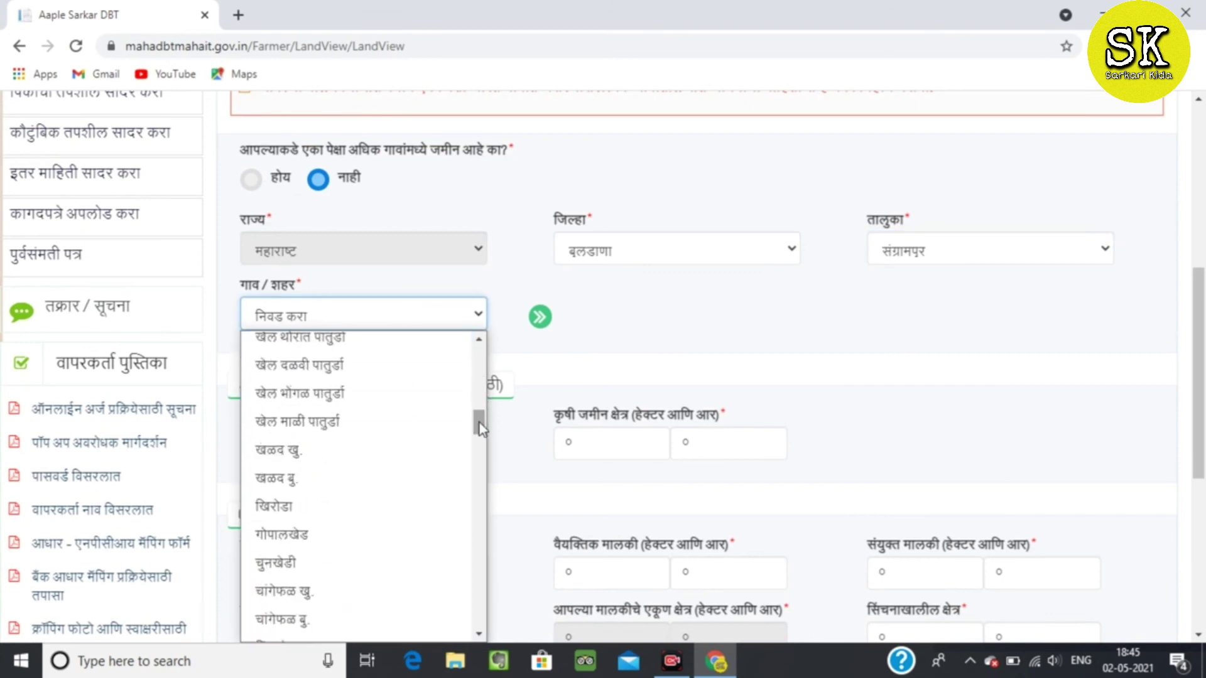
click(381, 499)
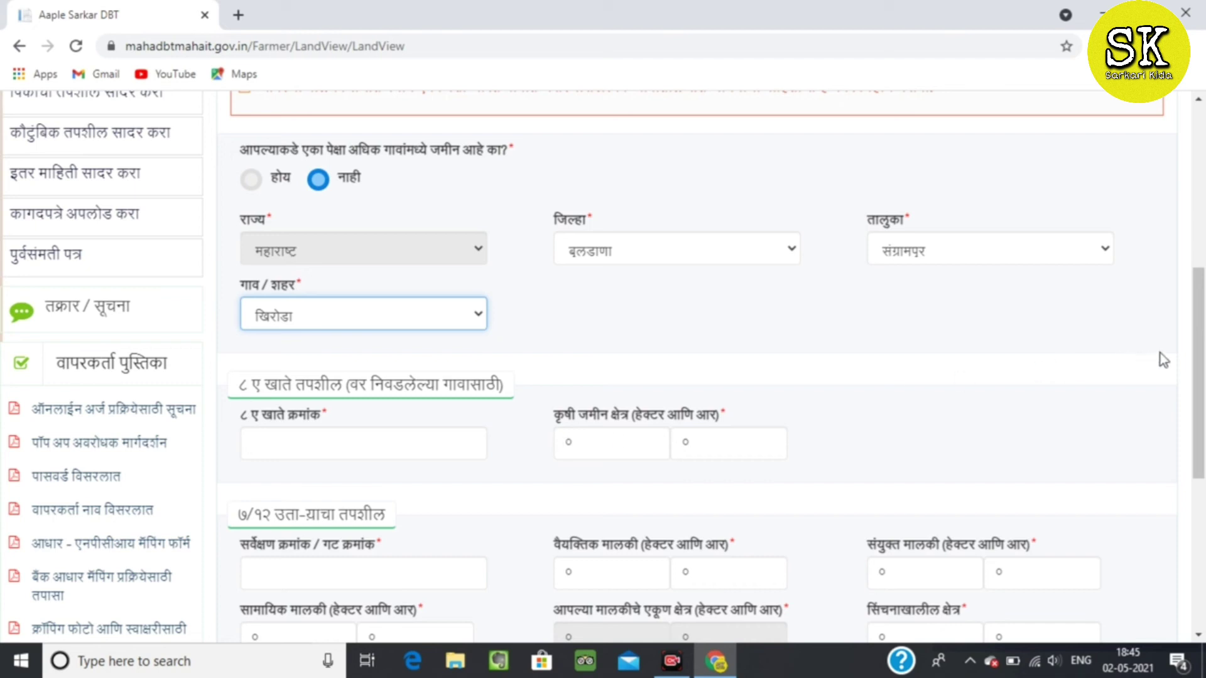
drag(1198, 349, 1205, 380)
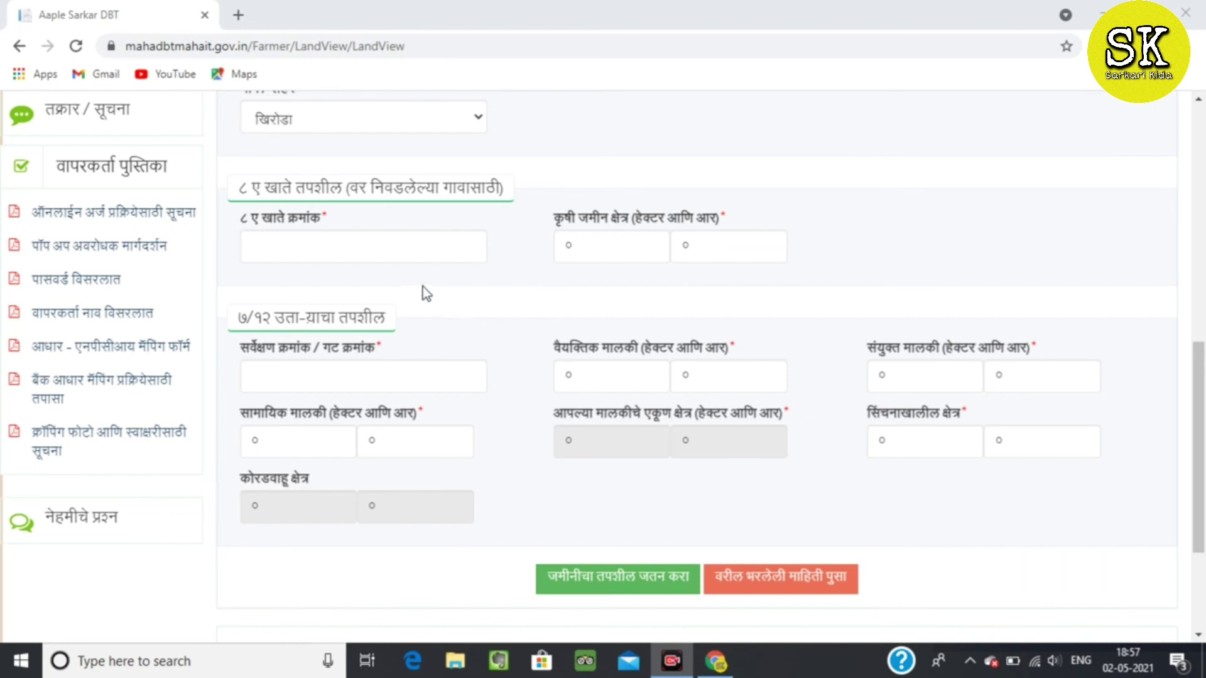
Enter 8A account number ६१३ with a total area of ३ hectares ३४ ares.
click(403, 247)
click(403, 247)
text(६)
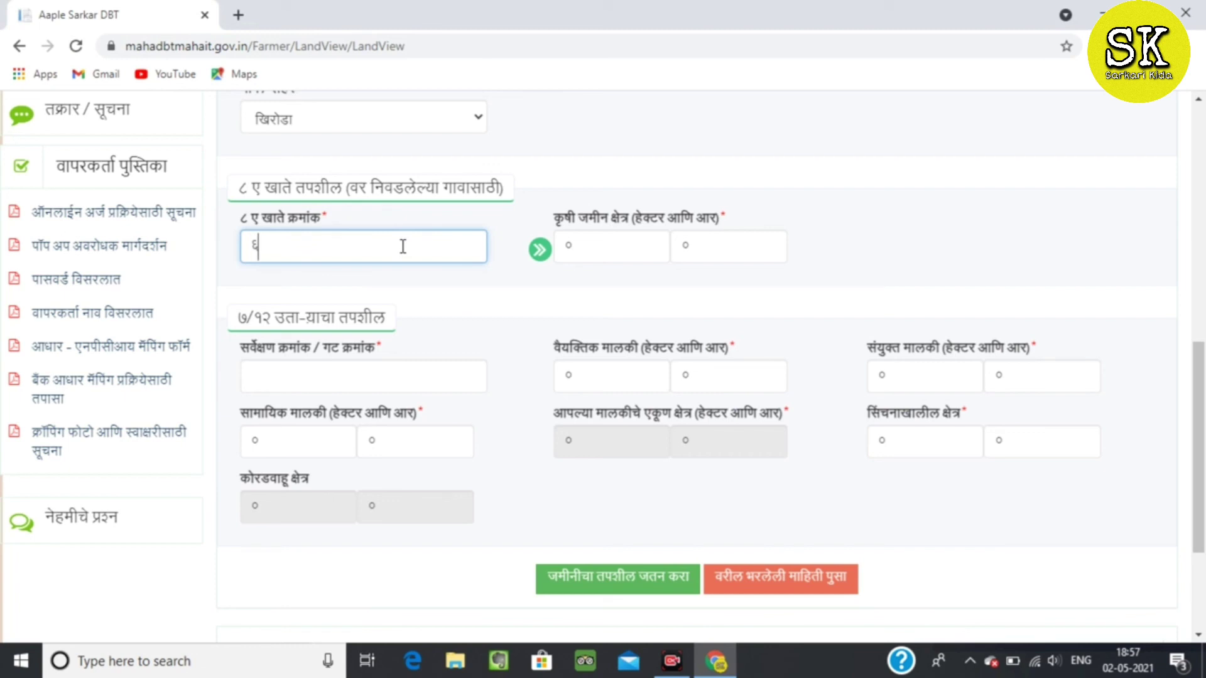
text(१३)
click(631, 256)
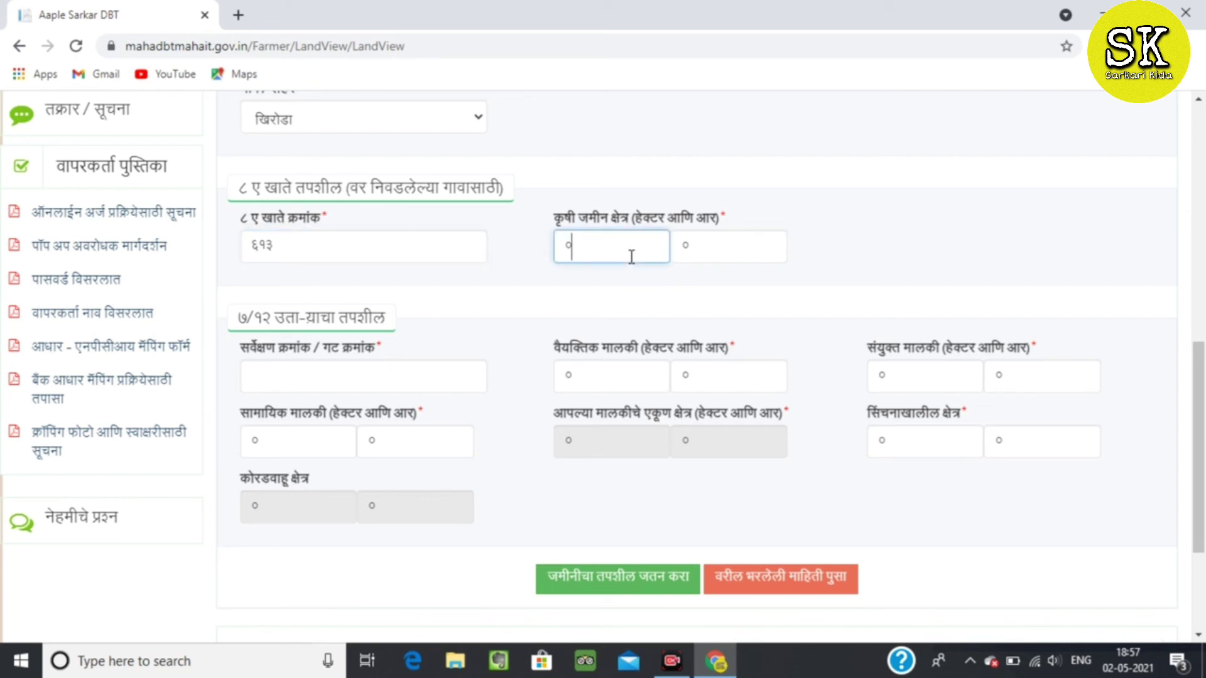
text(३)
key(BackSpace)
key(BackSpace)
text(३)
click(710, 243)
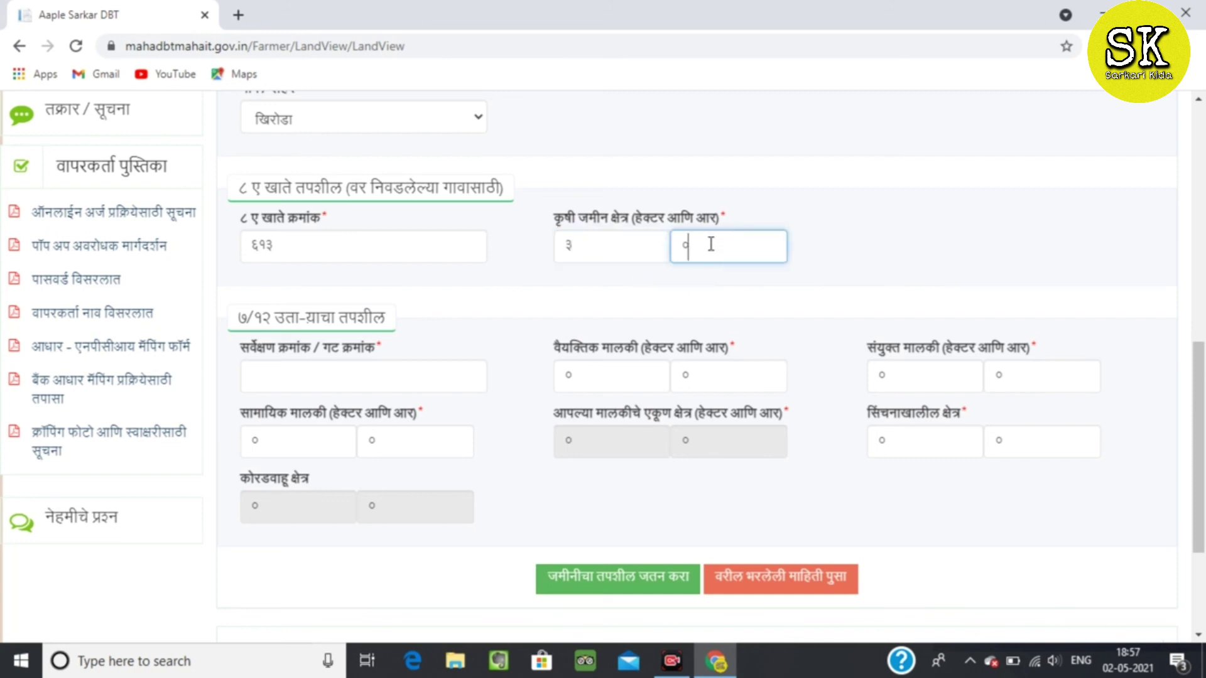
text(३४)
Enter survey number ११ and individual ownership of ३ hectares ३४ ares, then save the land details.
click(396, 379)
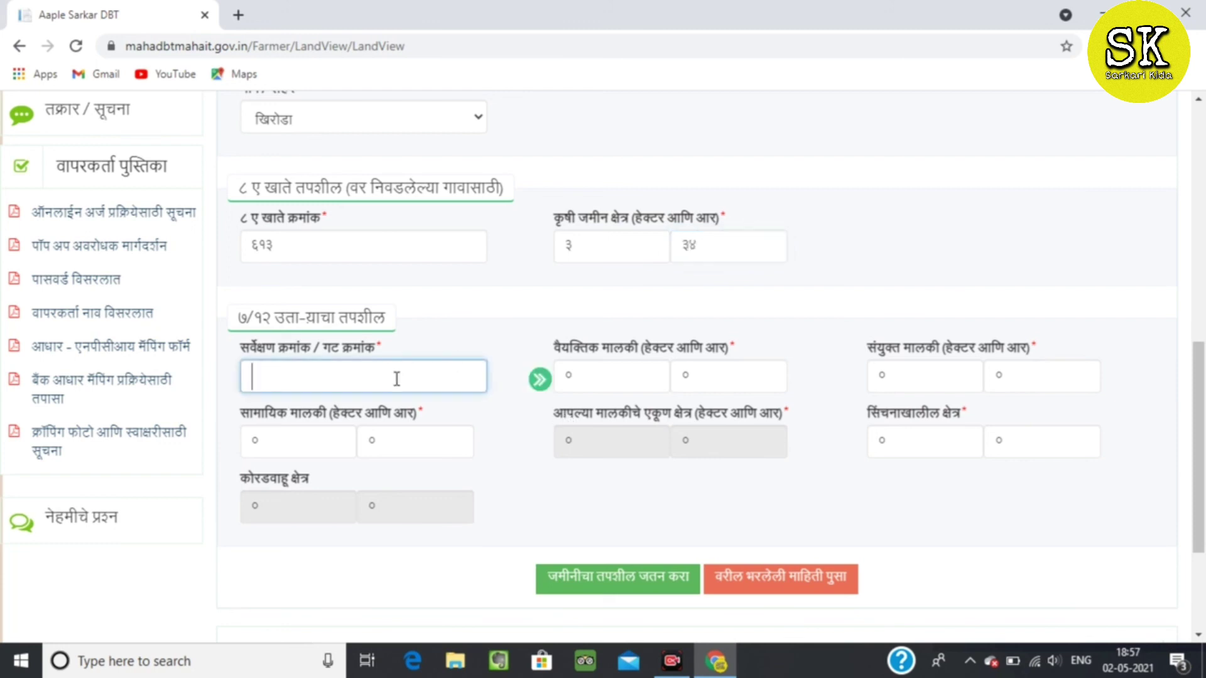
text(११)
click(616, 387)
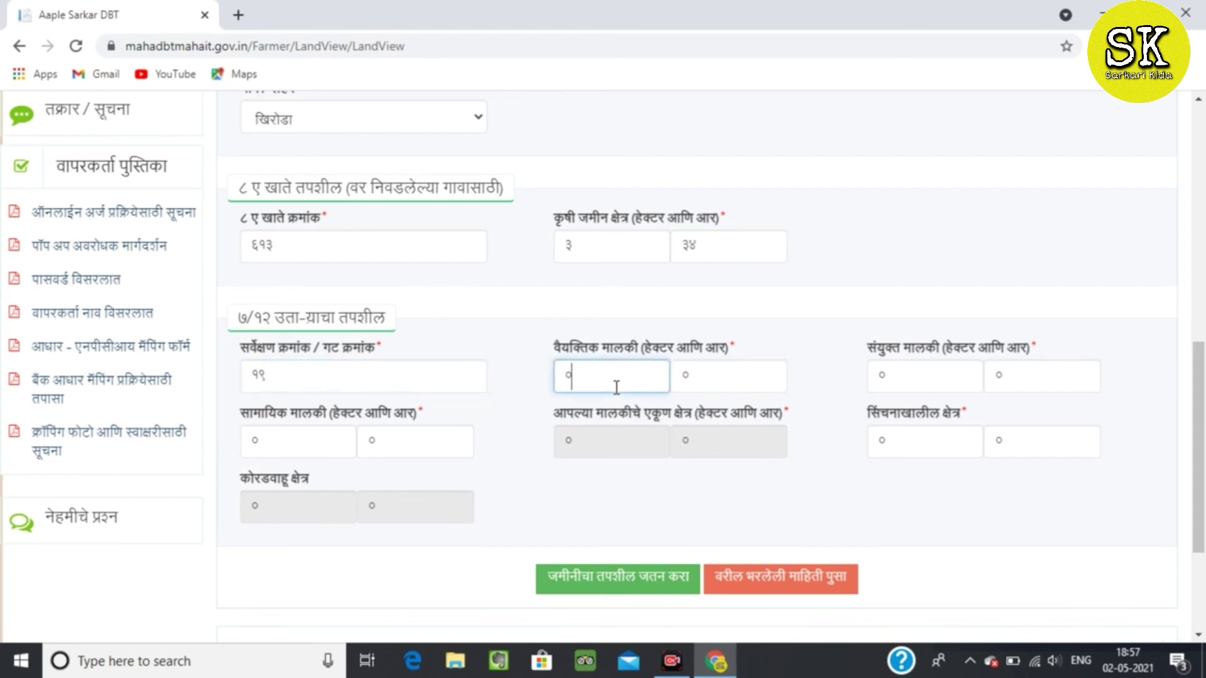
key(BackSpace)
text(३)
click(713, 377)
key(BackSpace)
text(३४)
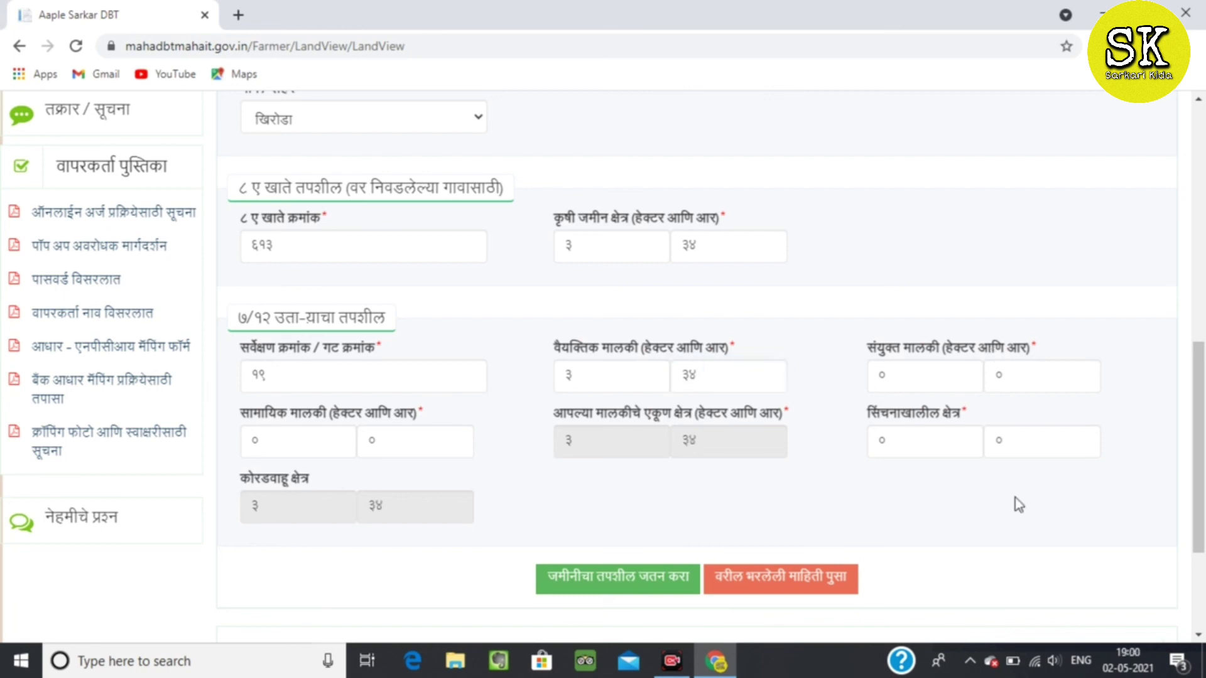
click(656, 590)
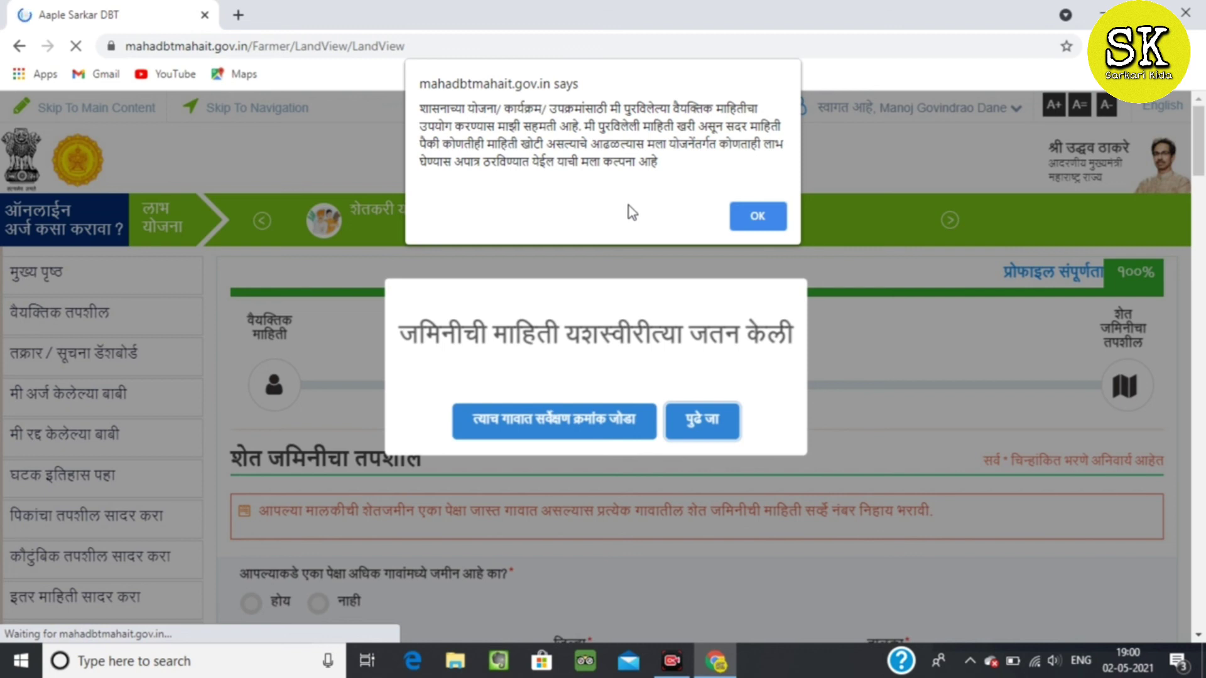
Accept the consent notice and continue to the crop details page.
click(747, 221)
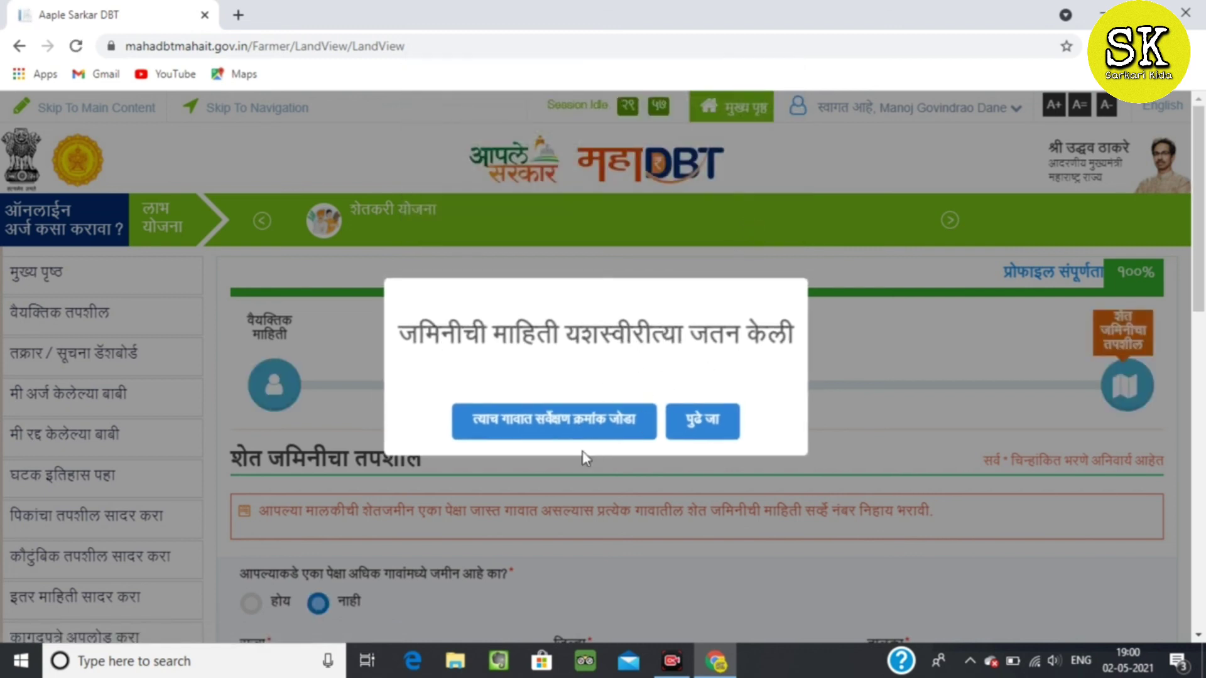
click(698, 432)
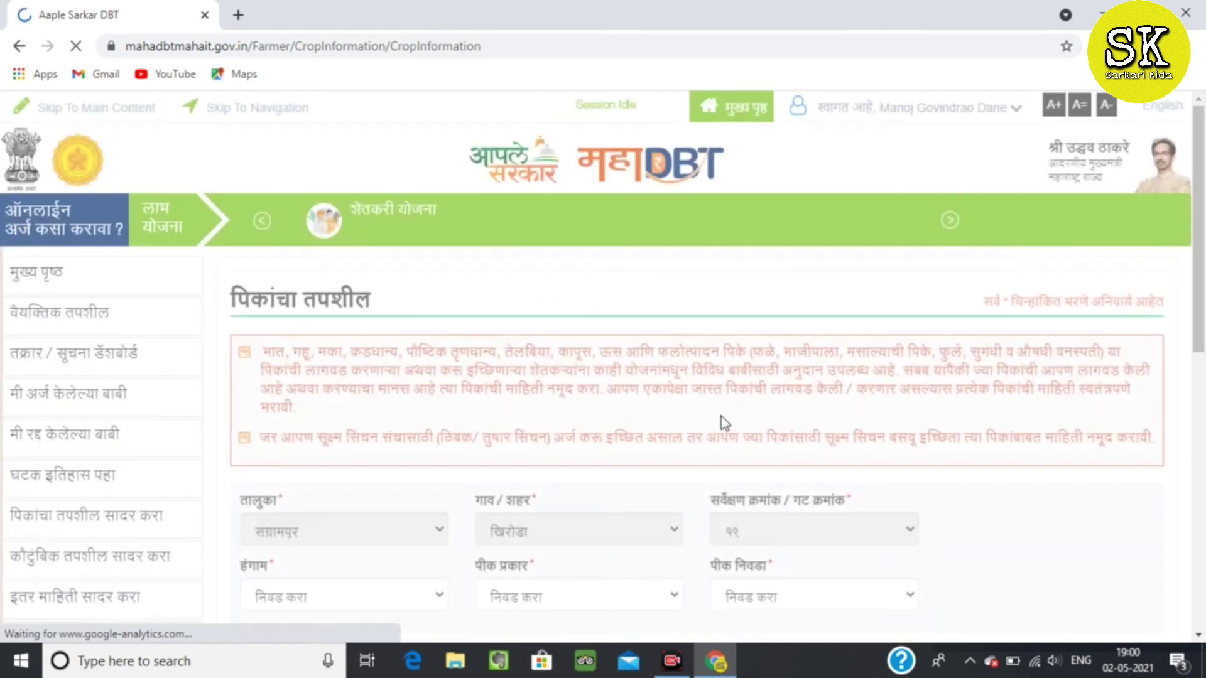
Add सोयाबीन as a खरीप season तेलबिया पिके crop, adding no further crops.
drag(1202, 264, 1203, 362)
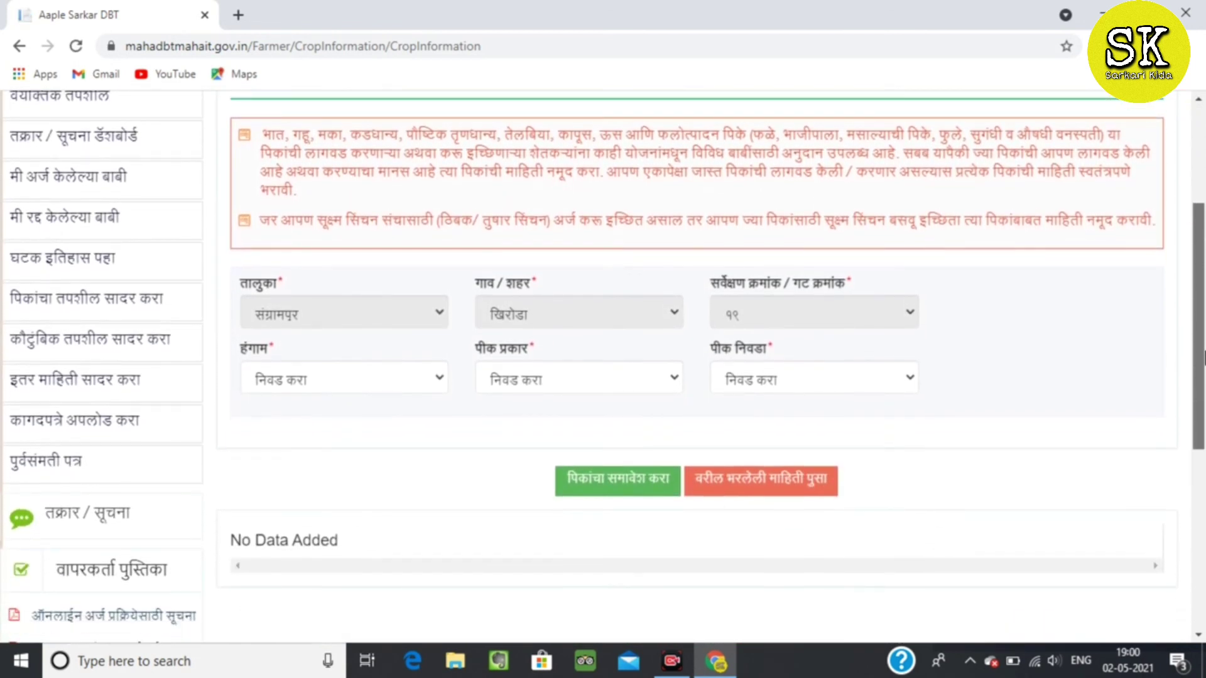
click(318, 382)
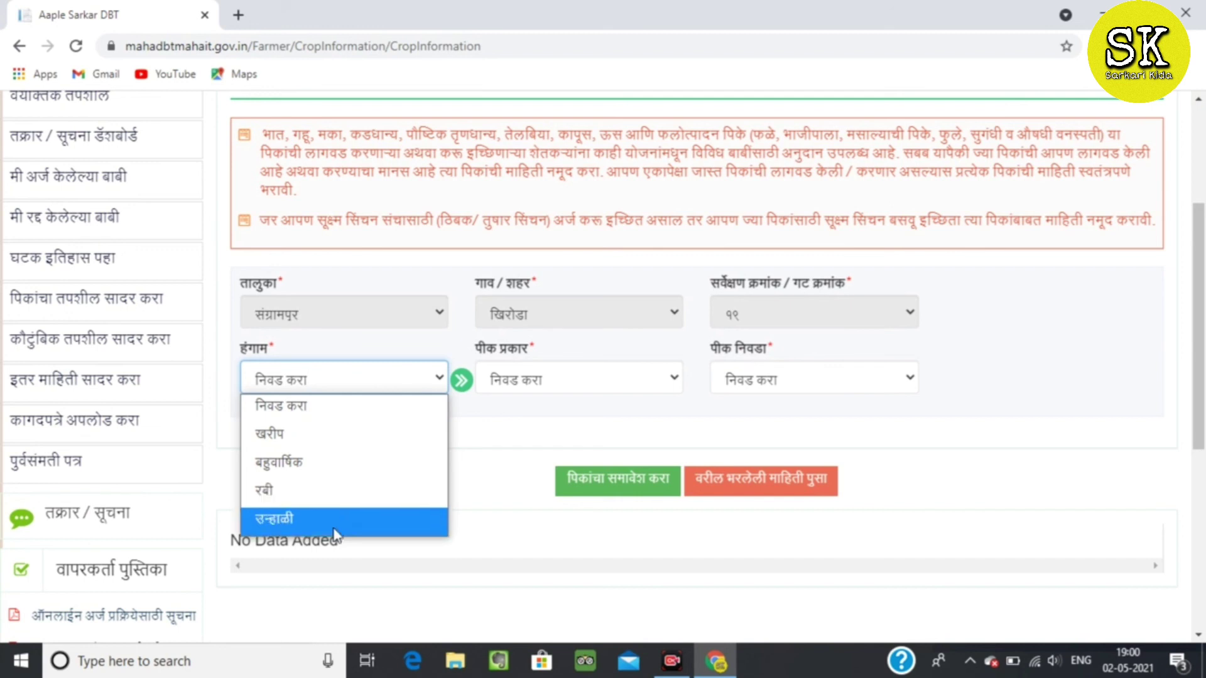
click(335, 428)
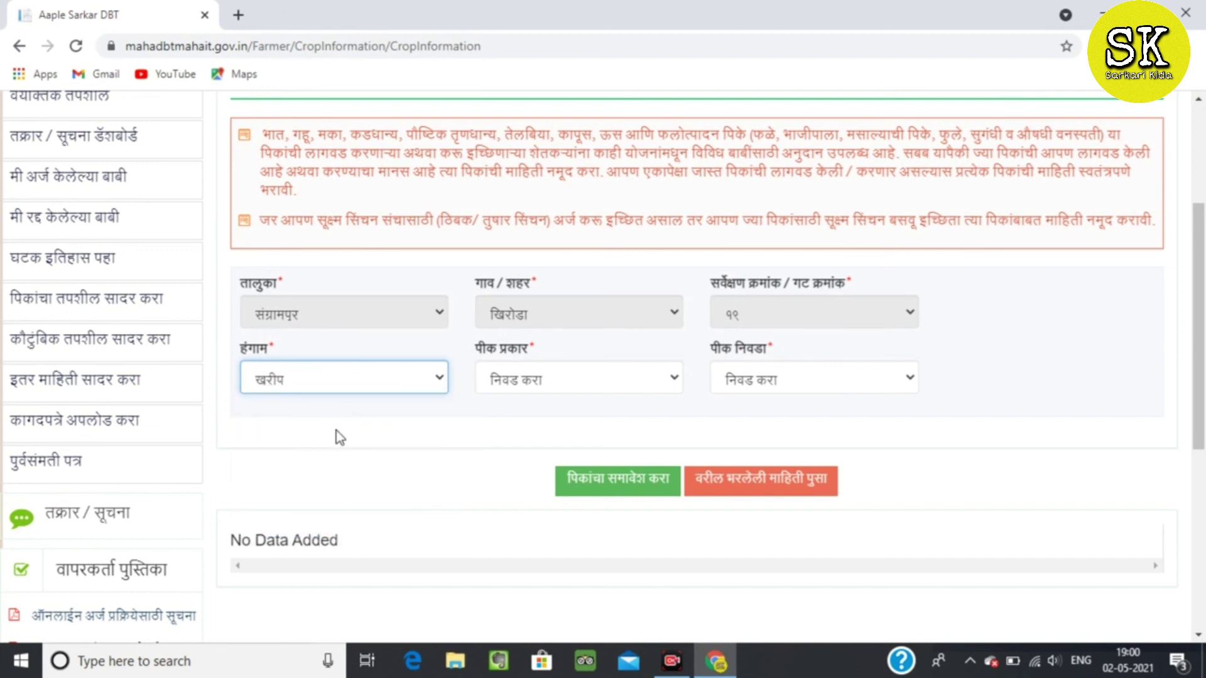
click(538, 379)
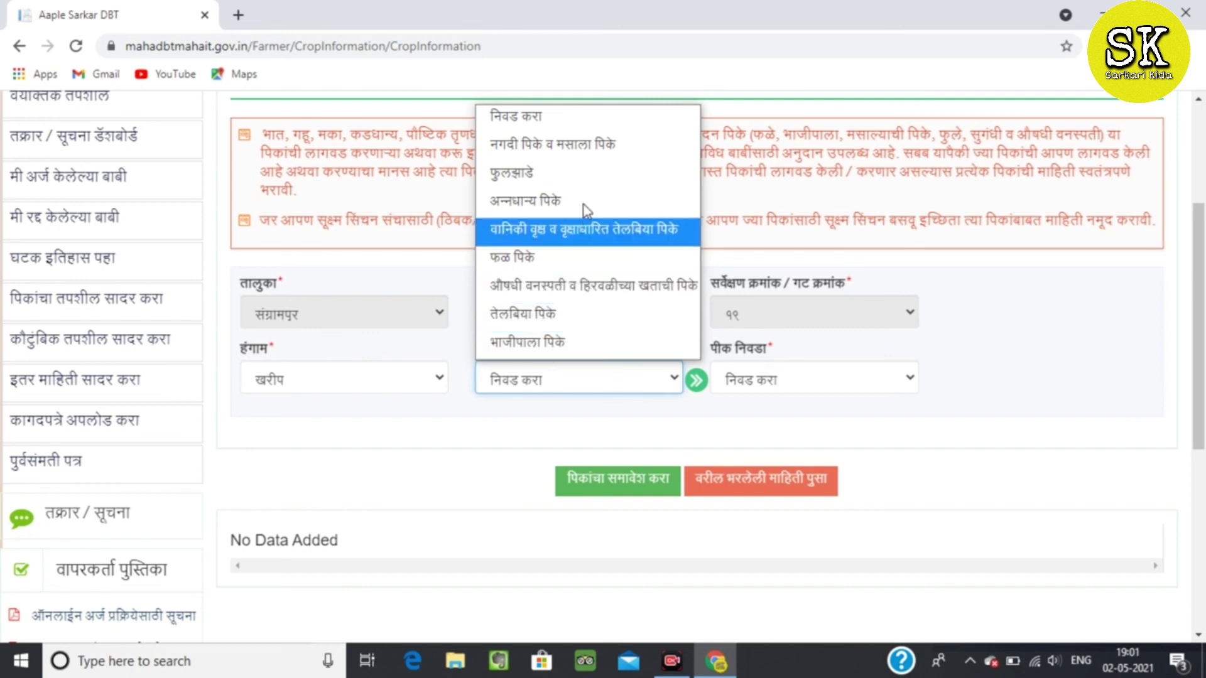
click(560, 313)
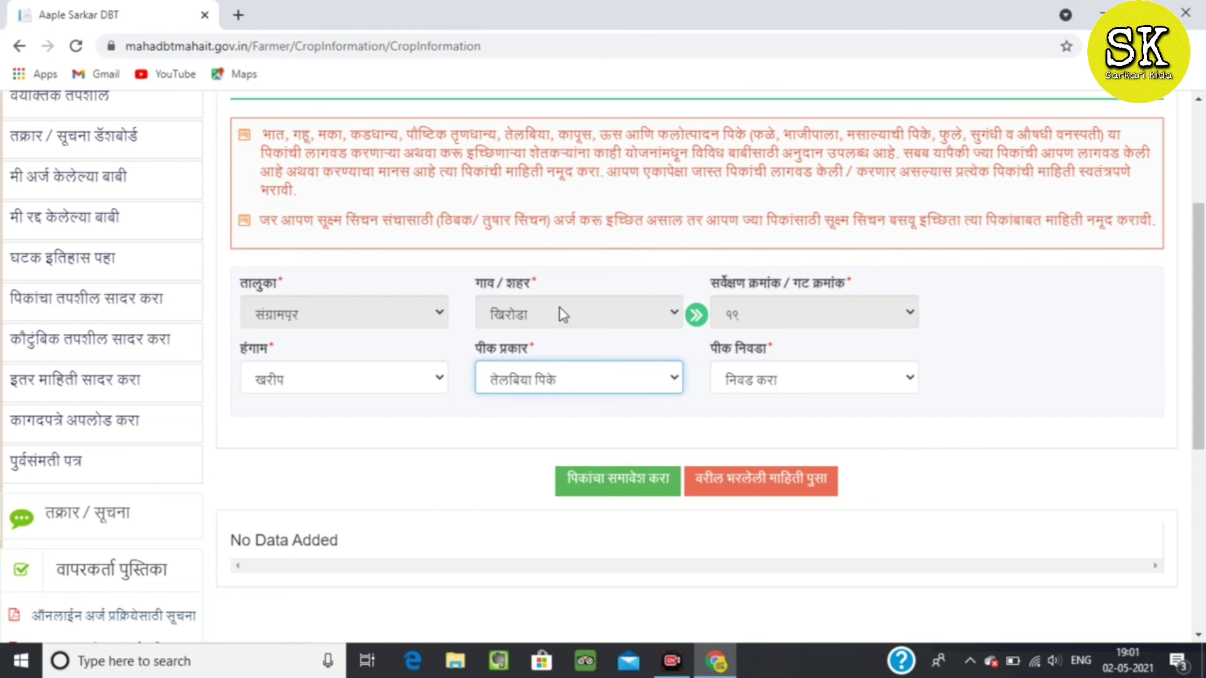
click(843, 384)
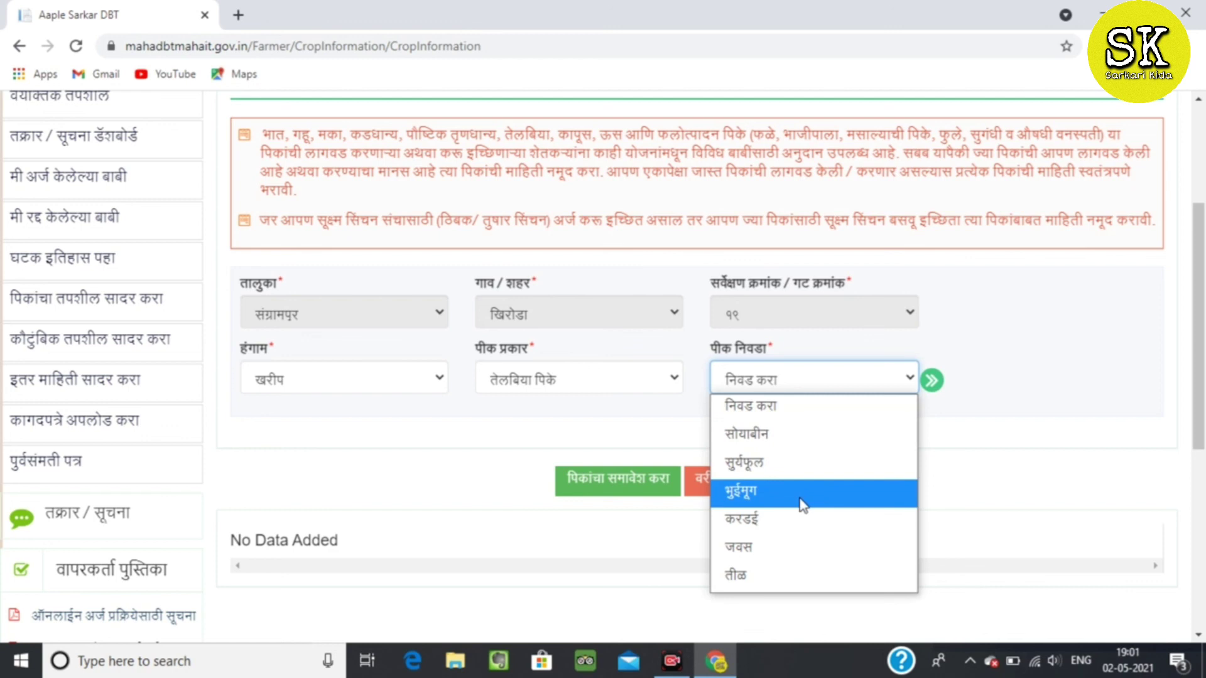
click(808, 438)
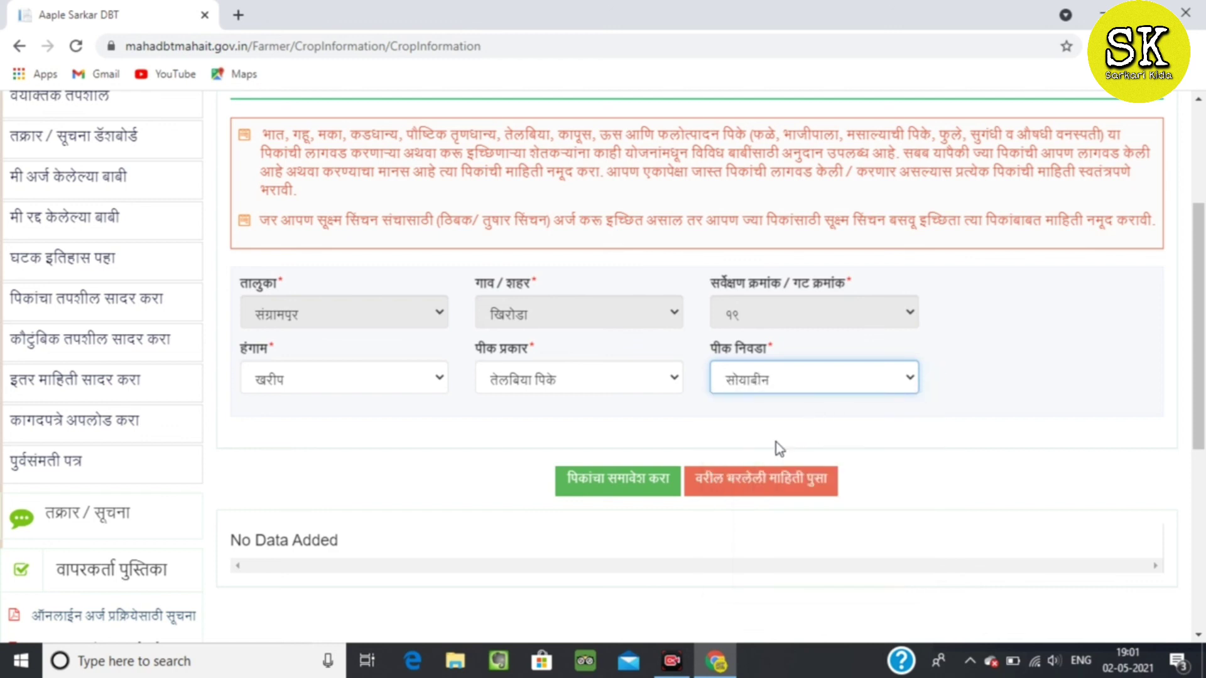
click(600, 490)
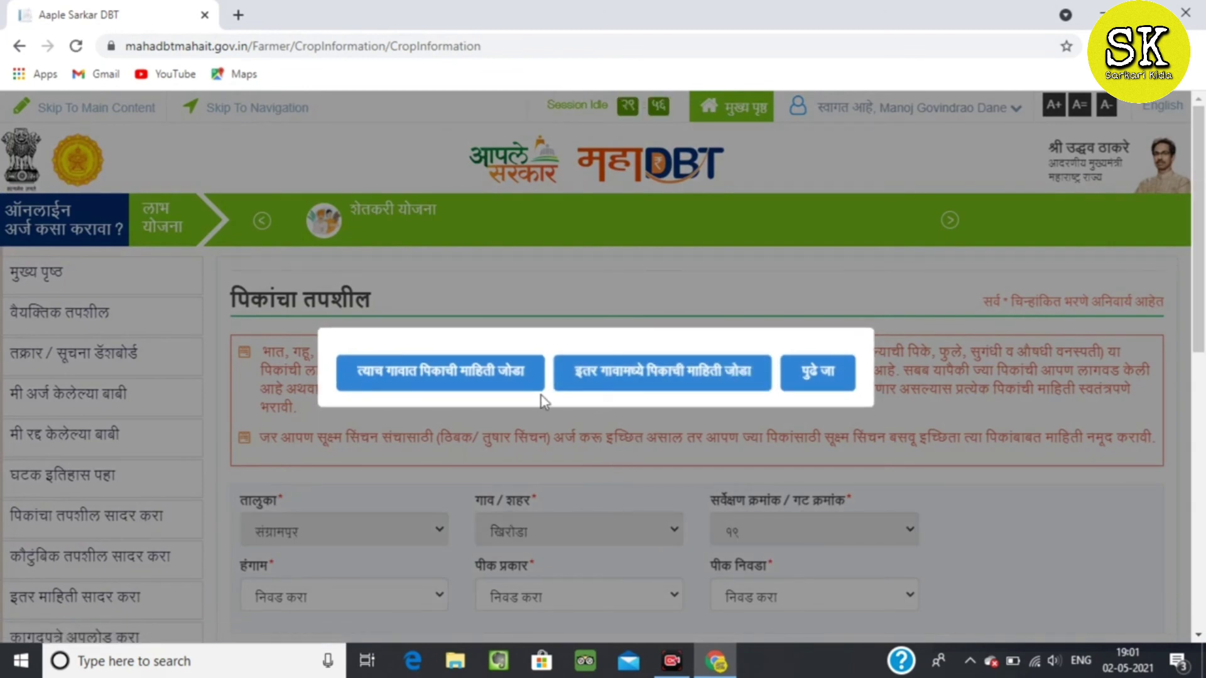
click(820, 374)
Acknowledge the crop-saved message and view the home page's 100% profile and कृषी विभाग scheme.
click(600, 388)
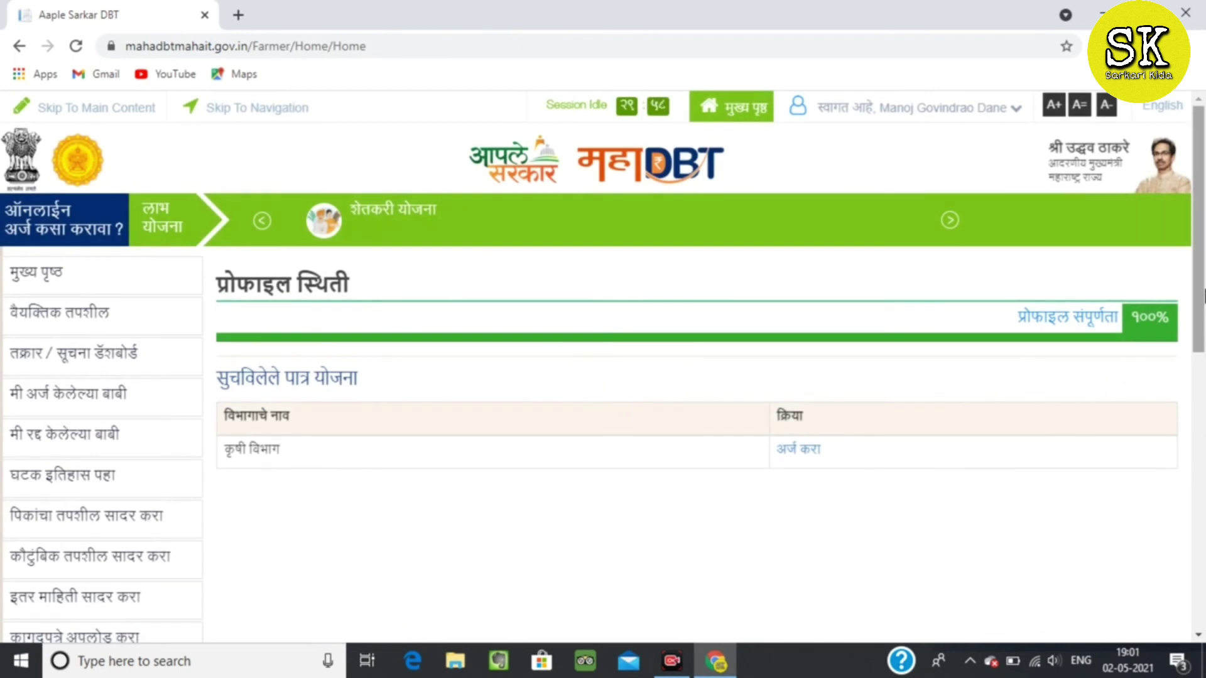
scroll(936, 352, down, 1)
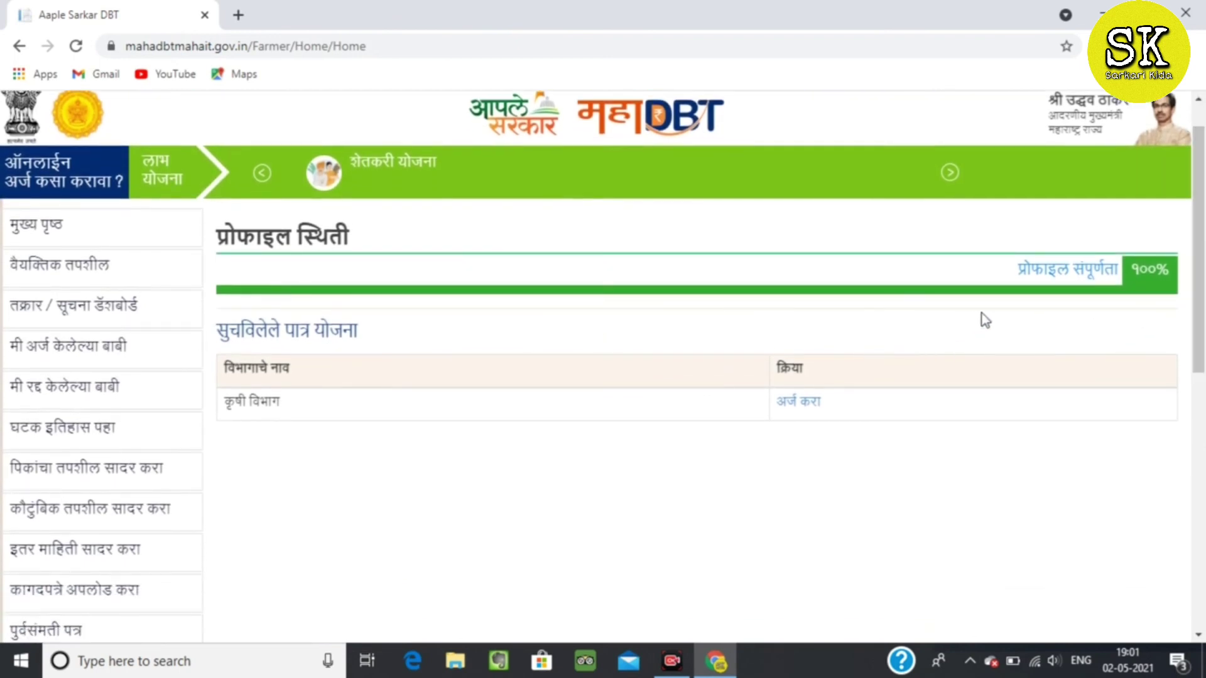